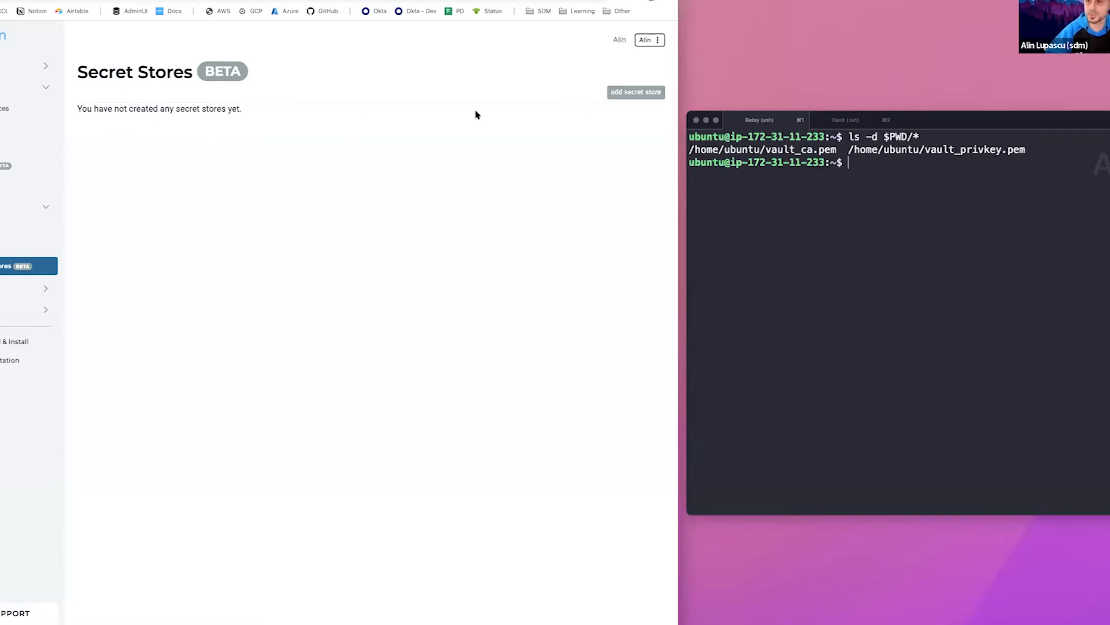
Start adding a secret store with the display name "Demo Vault" and the type HashiCorp Vault
{"action": "left_click", "coordinate": [636, 92]}
{"action": "left_click", "coordinate": [312, 134]}
{"action": "type", "text": "Demo Vault"}
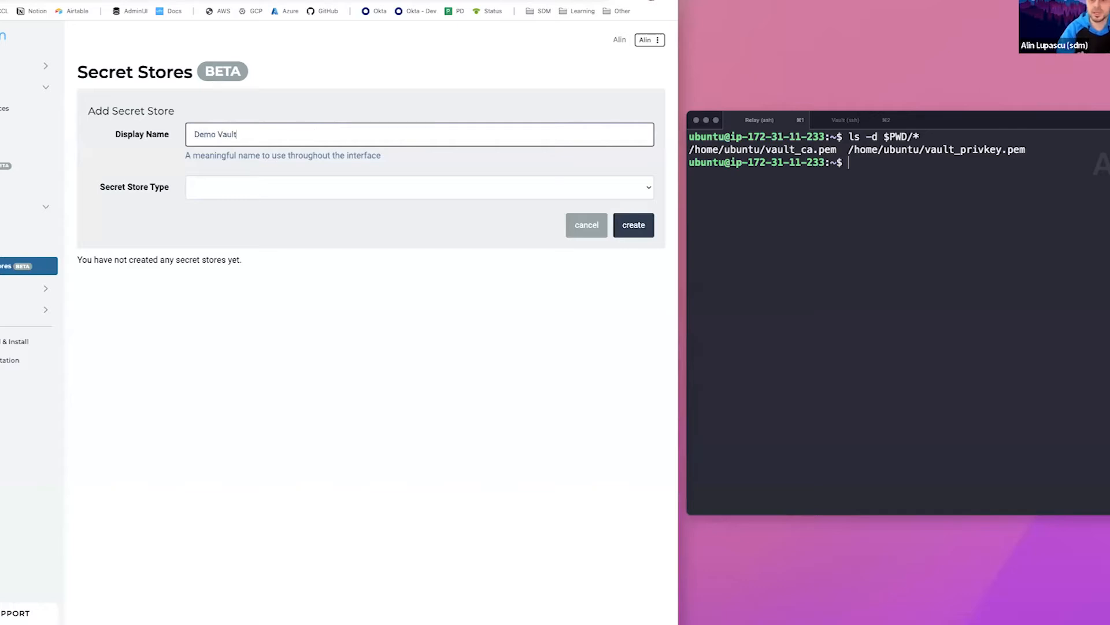
{"action": "left_click", "coordinate": [307, 188]}
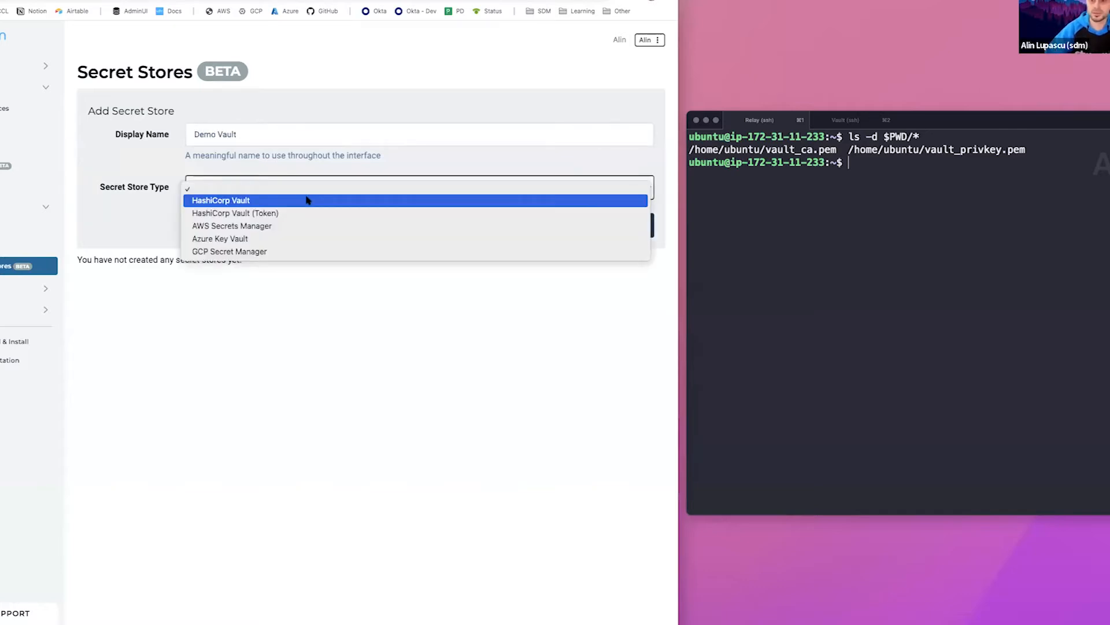
{"action": "left_click", "coordinate": [242, 201]}
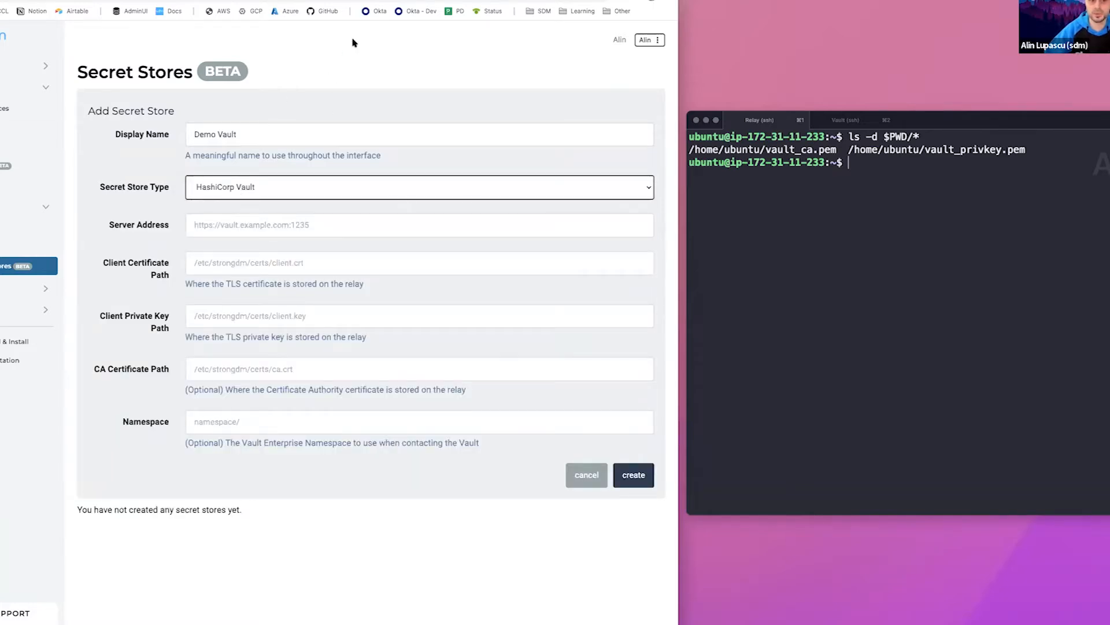
{"action": "key", "text": "ctrl+Tab"}
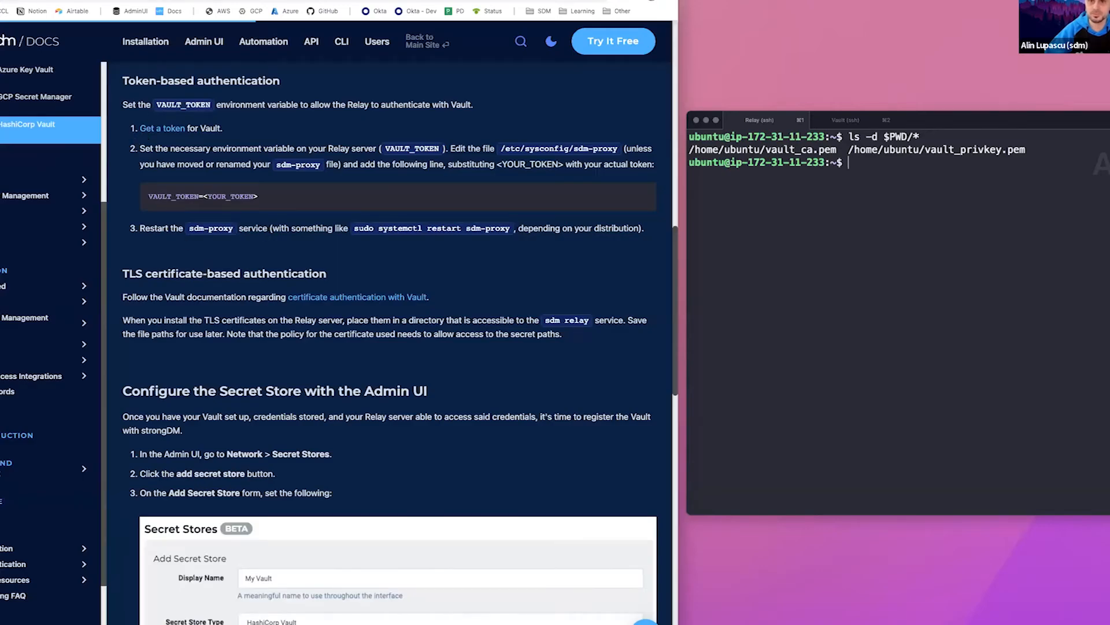
{"action": "key", "text": "ctrl+shift+Tab"}
{"action": "left_click", "coordinate": [305, 225]}
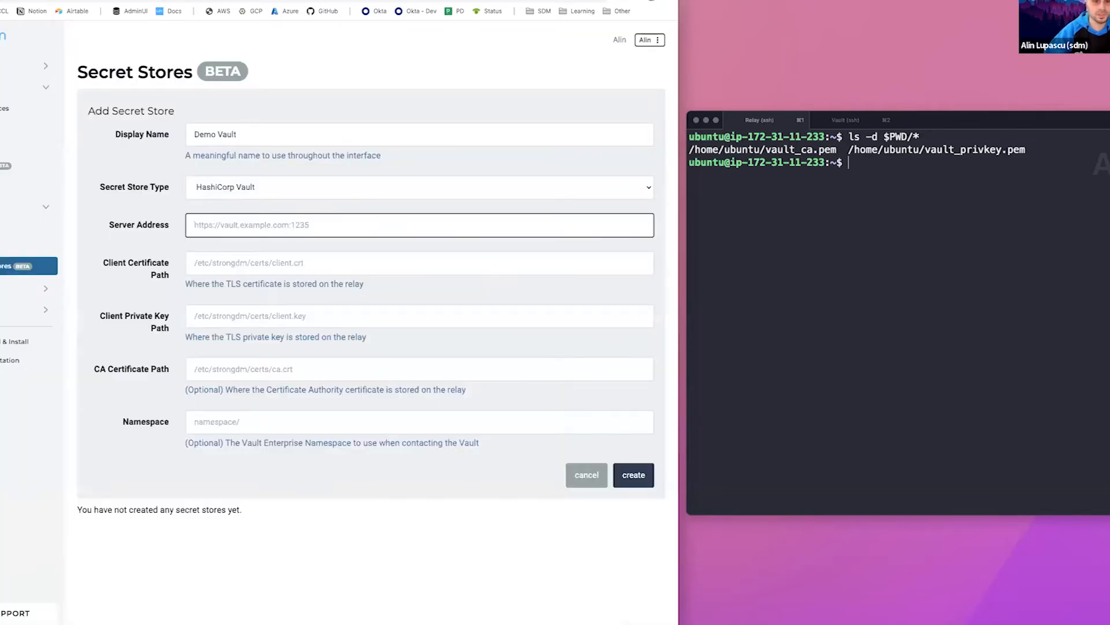
{"action": "key", "text": "super+Tab"}
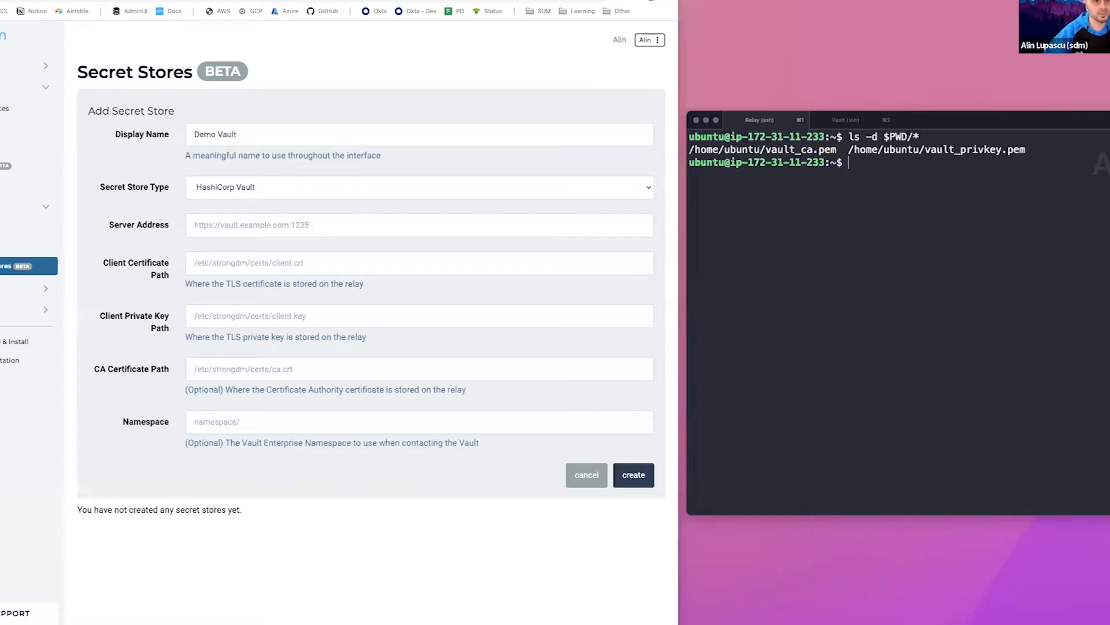
{"action": "left_click", "coordinate": [219, 225]}
{"action": "type", "text": "https://vaultdemo.strongdmsupport.com:8200"}
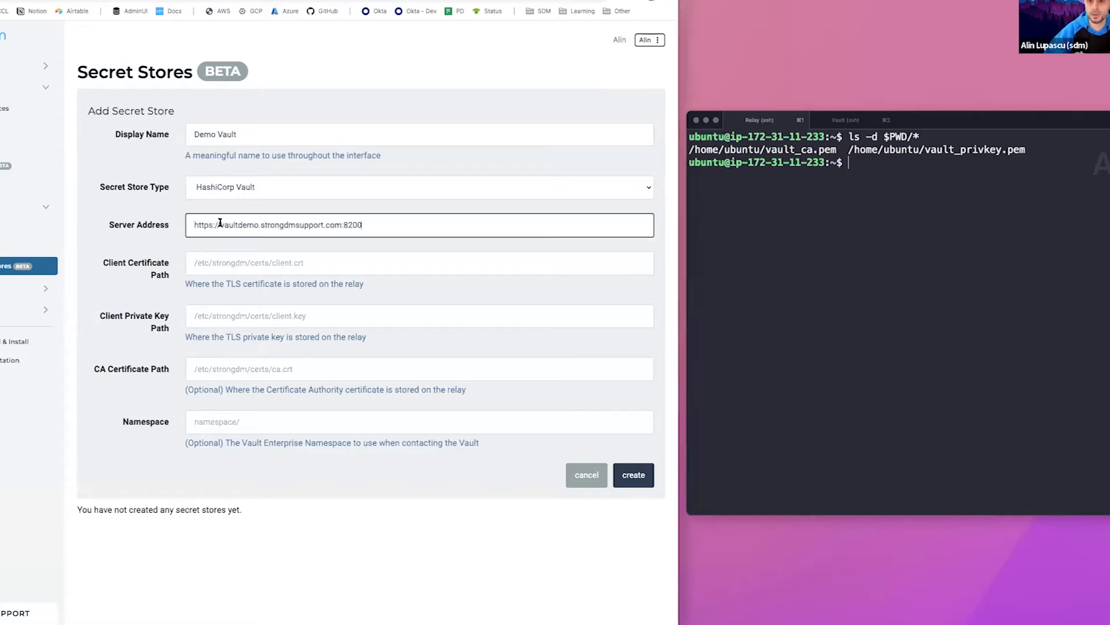
{"action": "left_click", "coordinate": [194, 248]}
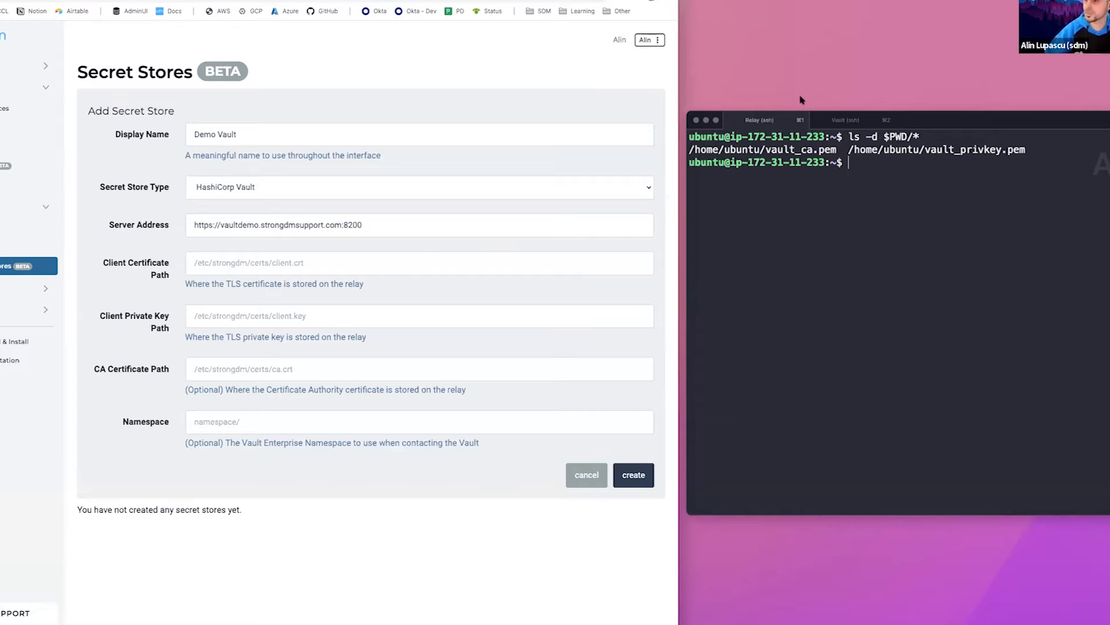
Set the client certificate path to /home/ubuntu/vault_ca.pem, using the file path listed in the relay's terminal
{"action": "left_click_drag", "start_coordinate": [921, 119], "coordinate": [919, 116]}
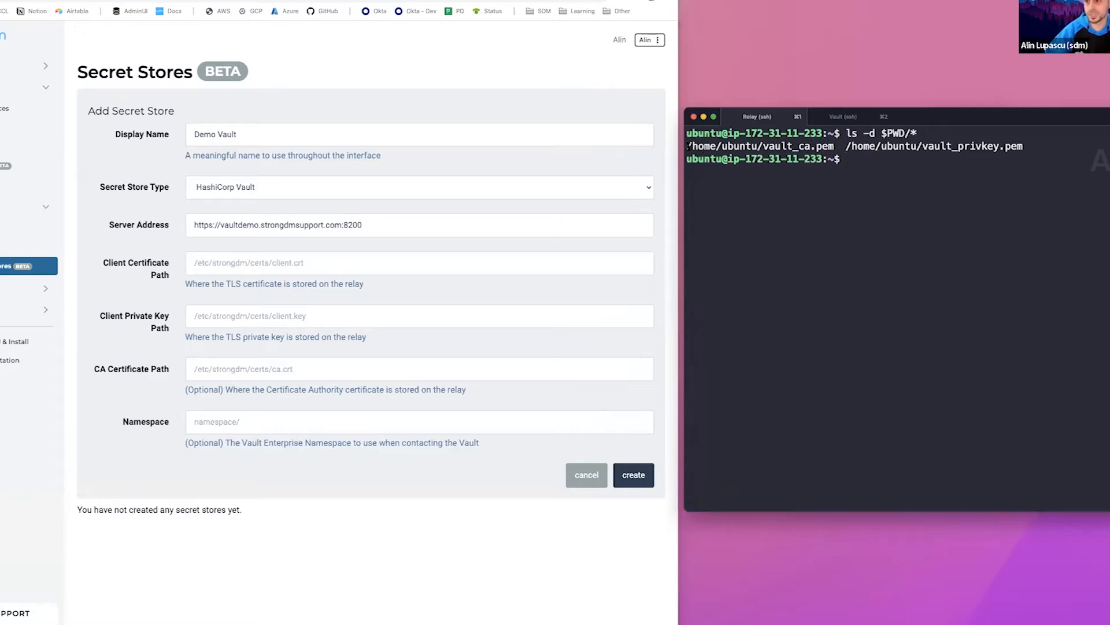
{"action": "left_click_drag", "start_coordinate": [688, 145], "coordinate": [1025, 147]}
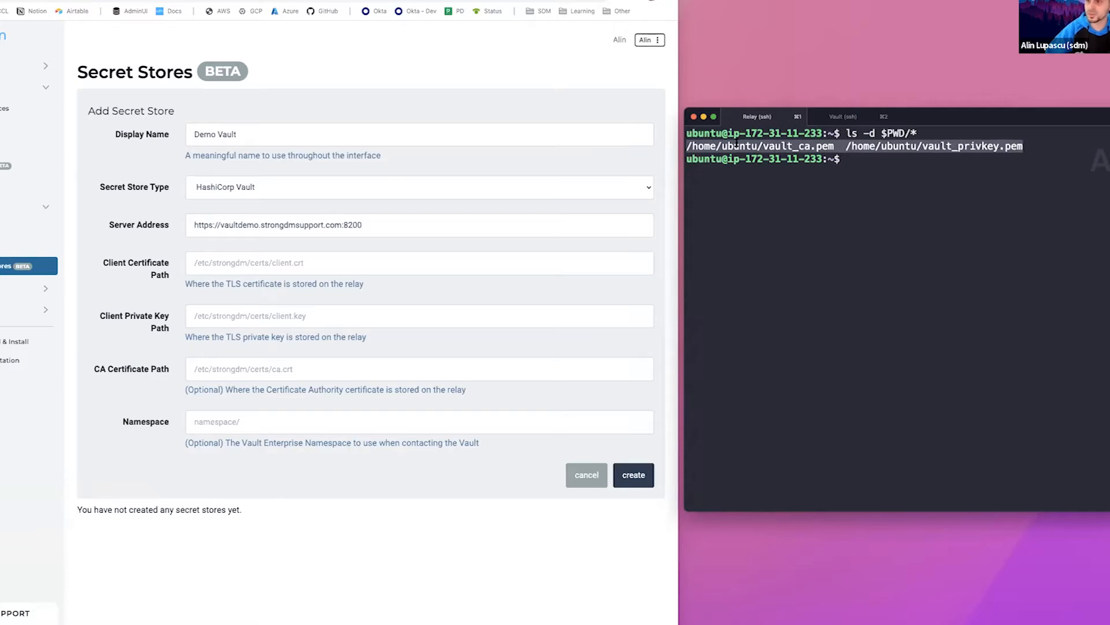
{"action": "left_click", "coordinate": [243, 263]}
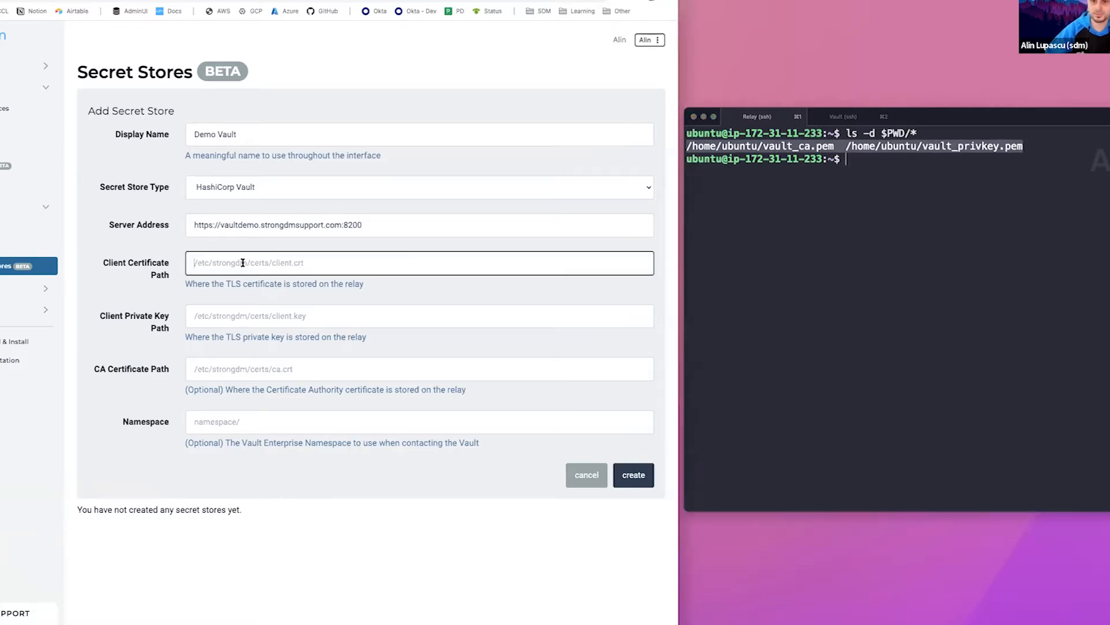
{"action": "type", "text": "/home/ubuntu/vault"}
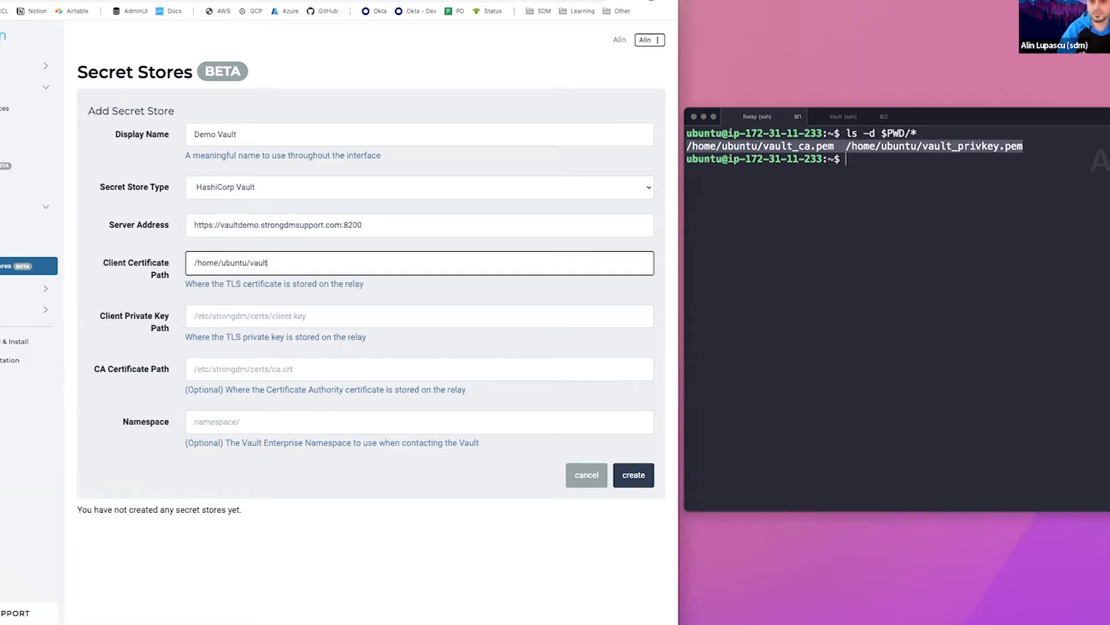
{"action": "type", "text": "_ca.pem"}
Set the client private key path to /home/ubuntu/vault_privkey.pem and create the secret store
{"action": "key", "text": "Tab"}
{"action": "type", "text": "/hom"}
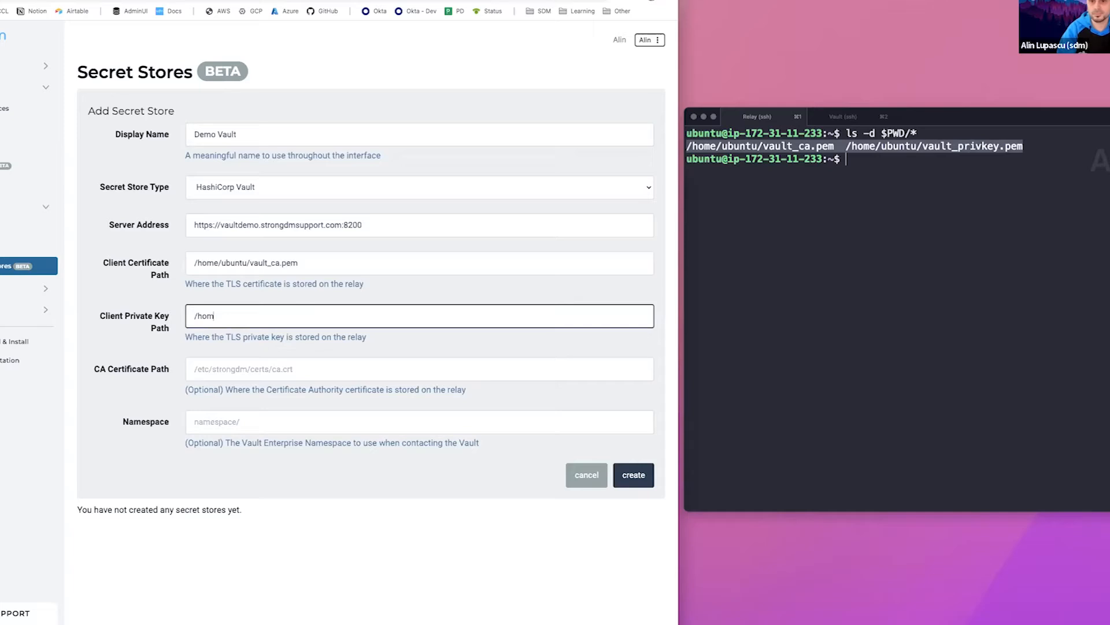
{"action": "type", "text": "e/ubuntu/vault_privkey.pem"}
{"action": "left_click", "coordinate": [162, 358]}
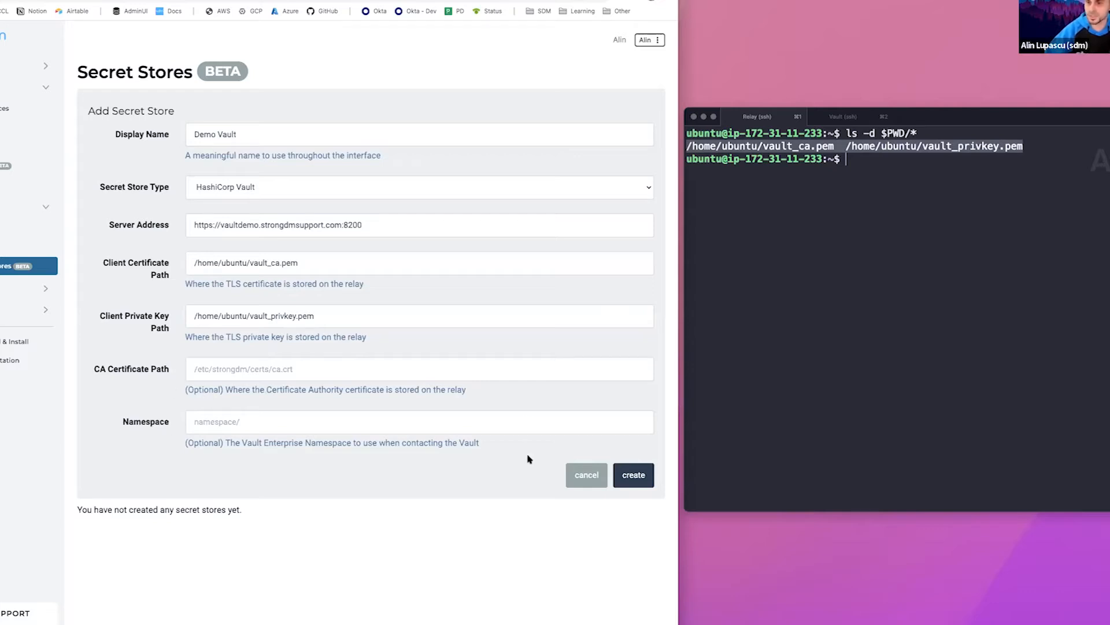
{"action": "left_click", "coordinate": [632, 475]}
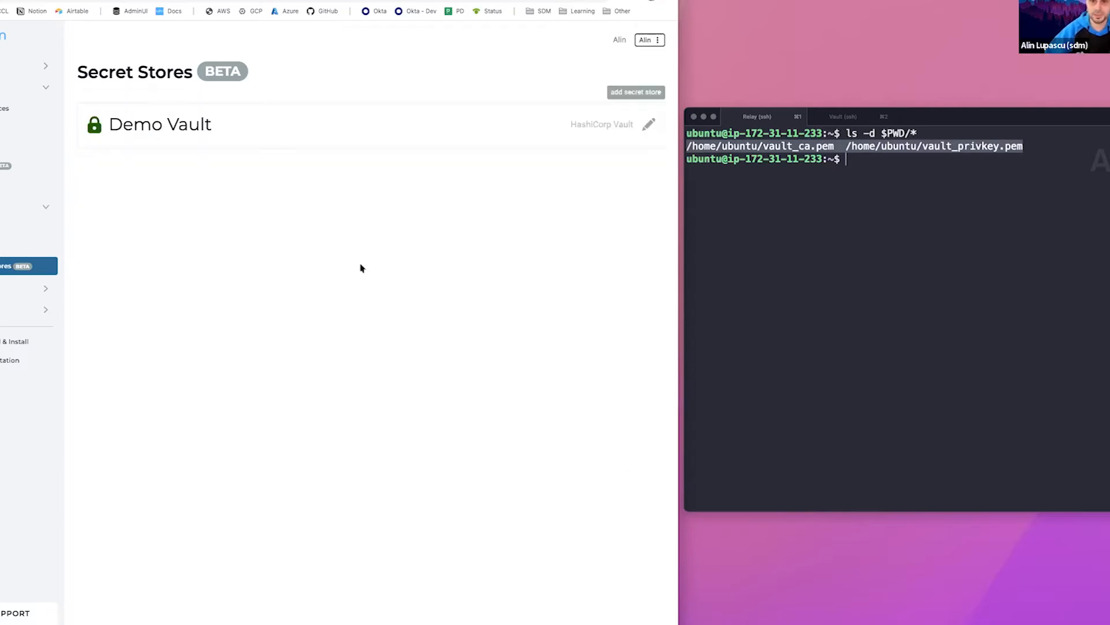
Review the Demo Vault diagnostics for the reachability and connection of each relay, and return to its connection details
{"action": "left_click", "coordinate": [648, 123]}
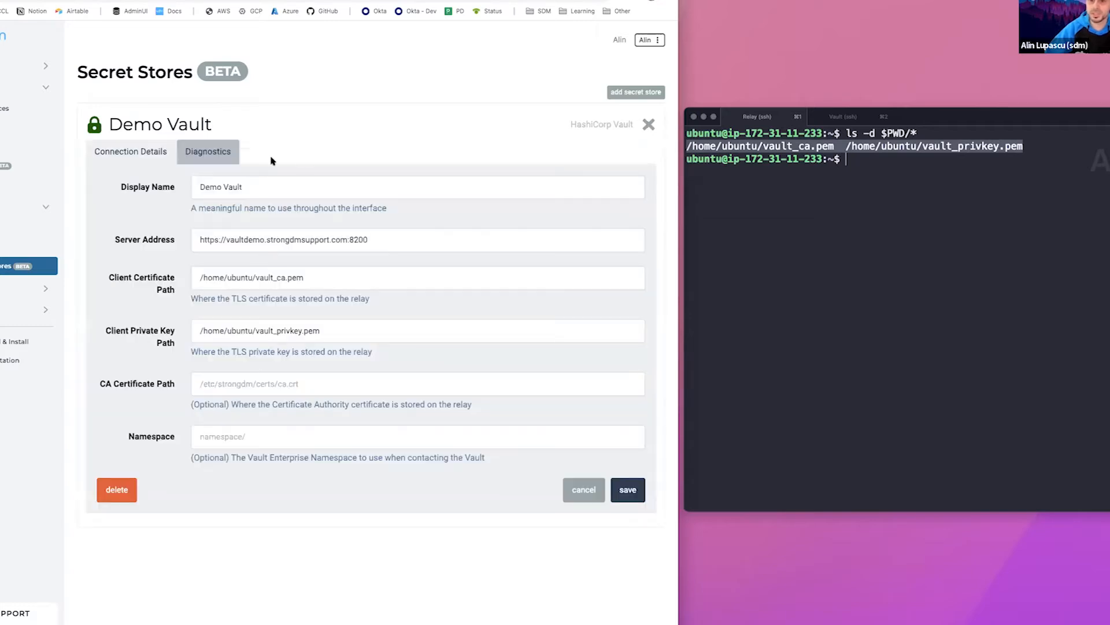
{"action": "left_click", "coordinate": [228, 157]}
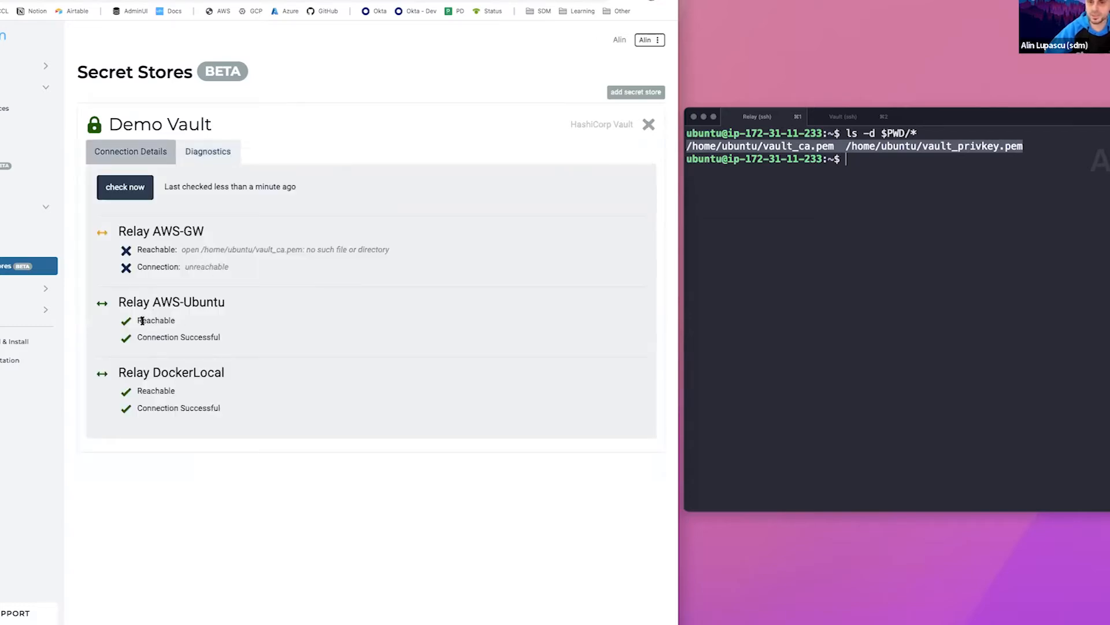
{"action": "left_click_drag", "start_coordinate": [148, 302], "coordinate": [162, 303]}
{"action": "left_click", "coordinate": [178, 389]}
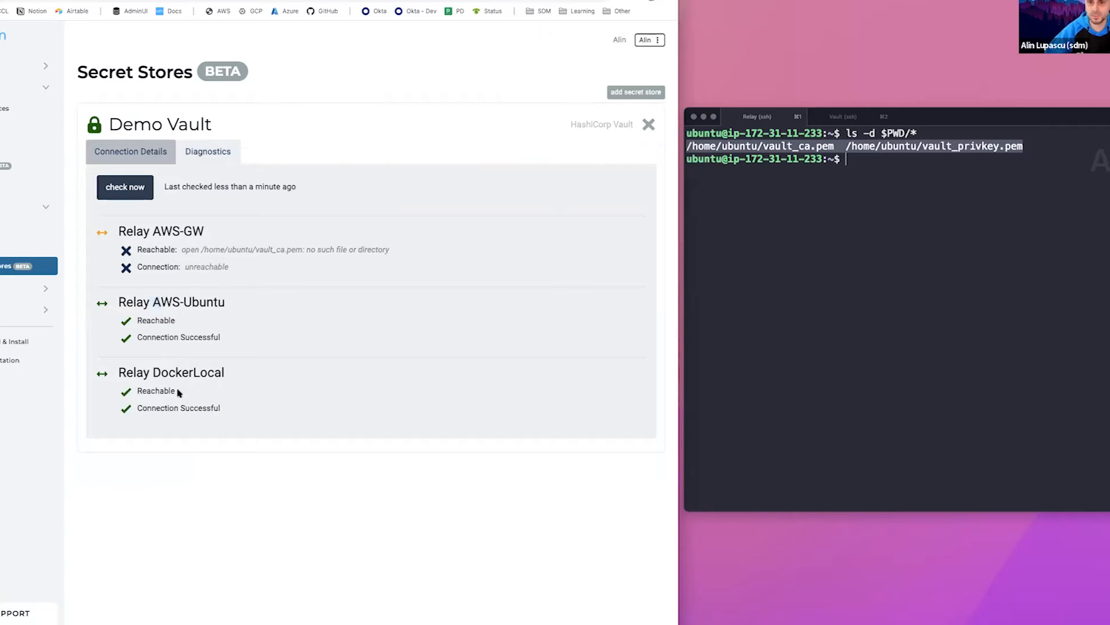
{"action": "left_click", "coordinate": [143, 159]}
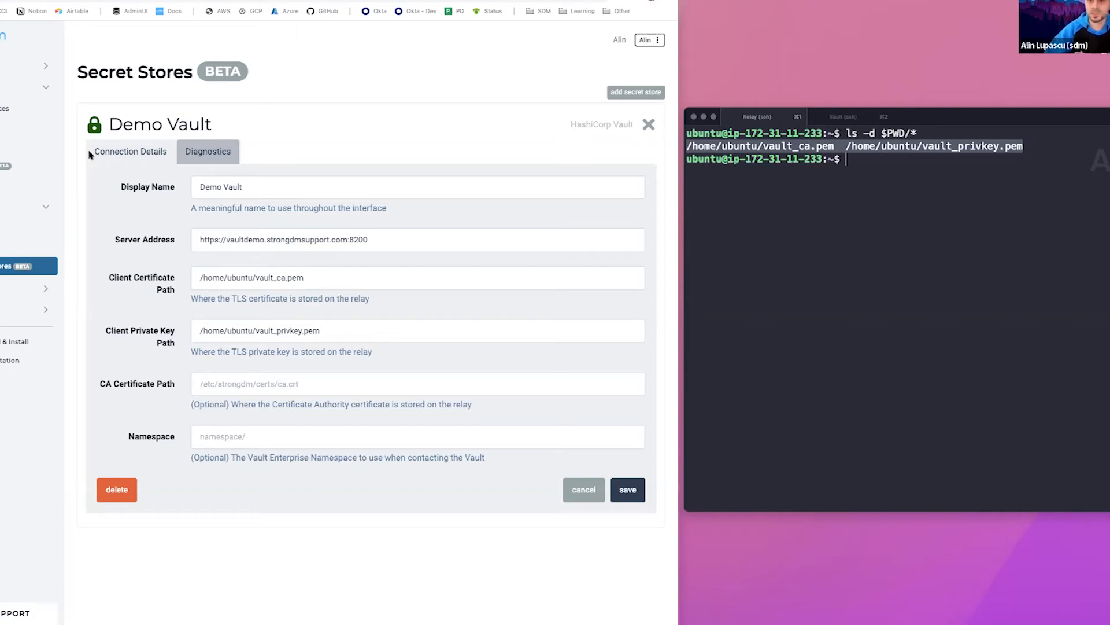
Start adding a datasource with the display name "Demo MS SQL" and the type Microsoft SQL Server
{"action": "left_click", "coordinate": [29, 108]}
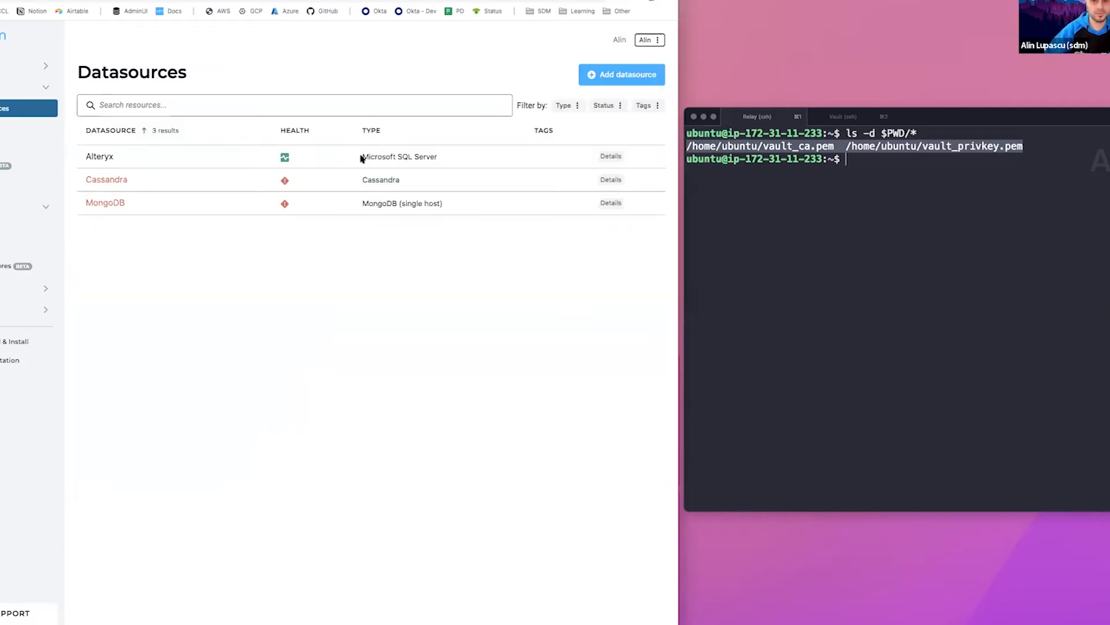
{"action": "left_click", "coordinate": [614, 86]}
{"action": "left_click", "coordinate": [360, 111]}
{"action": "type", "text": "D"}
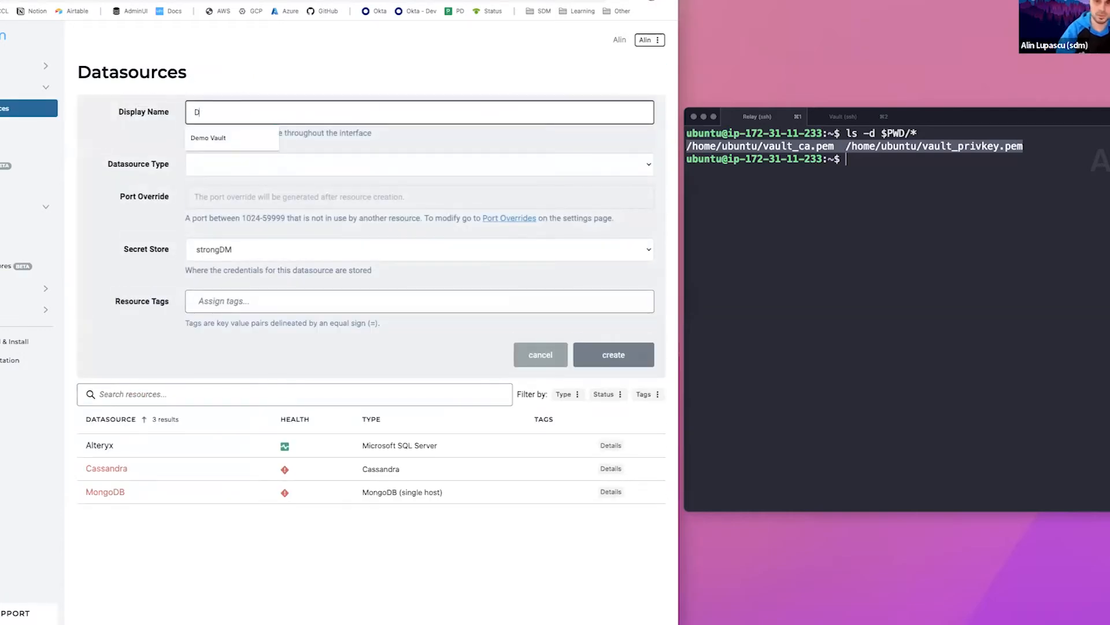
{"action": "type", "text": "emo MS SQL"}
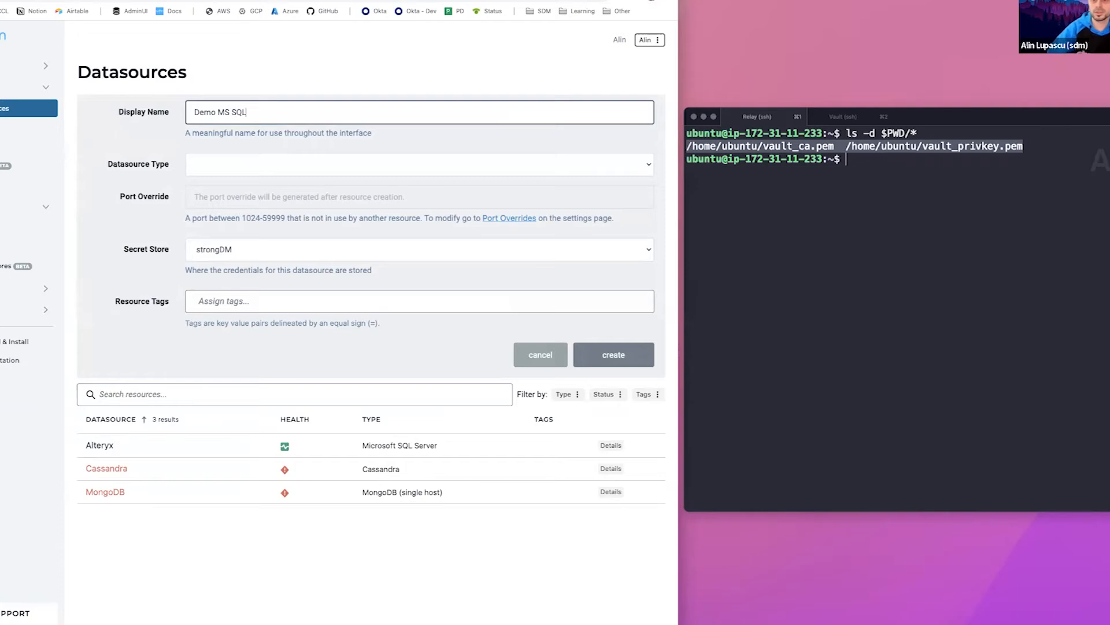
{"action": "left_click", "coordinate": [291, 166]}
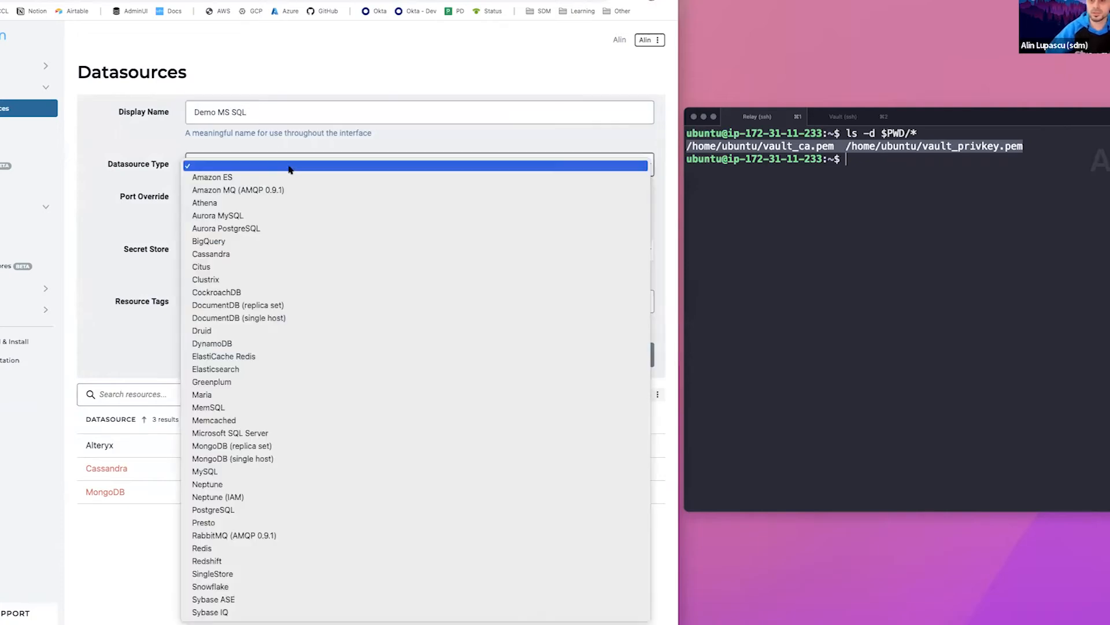
{"action": "left_click", "coordinate": [255, 434]}
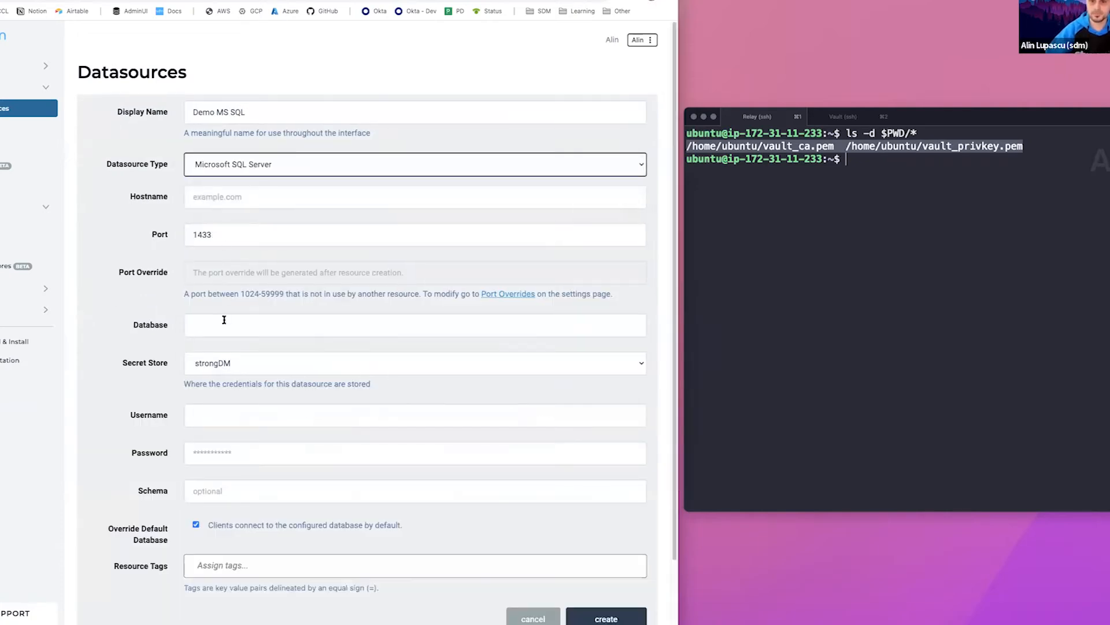
Set the datasource's database to msdb and choose Demo Vault as its secret store
{"action": "left_click", "coordinate": [224, 325]}
{"action": "type", "text": "msdb"}
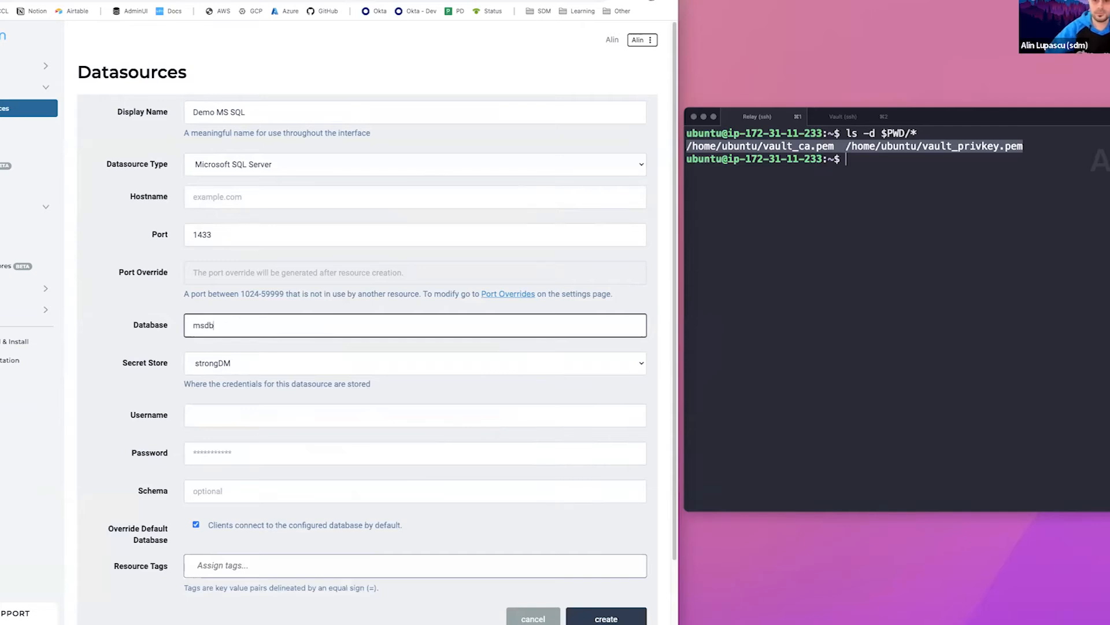
{"action": "left_click", "coordinate": [255, 366]}
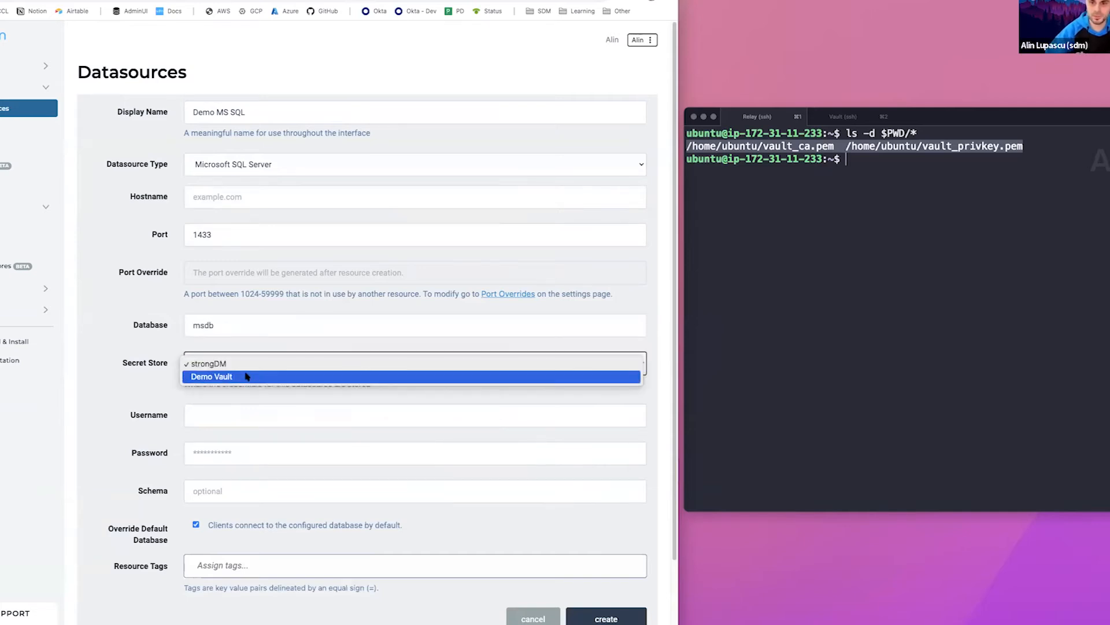
{"action": "left_click", "coordinate": [245, 377]}
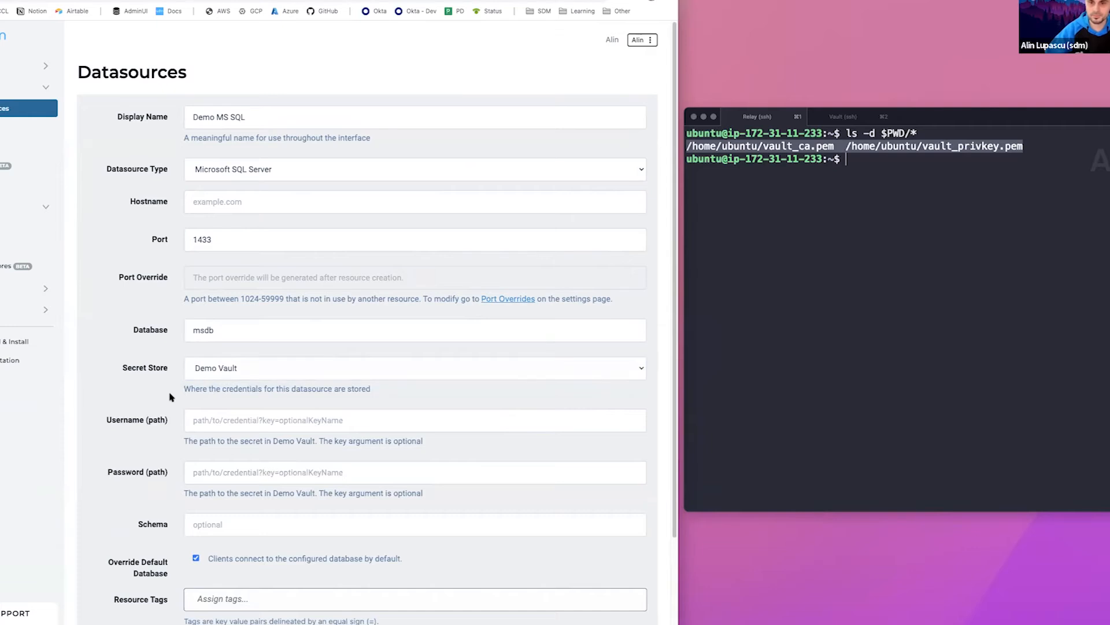
Switch to the Vault web interface and open the demo_mssql secret in the sdm secrets engine to check its keys
{"action": "scroll", "coordinate": [162, 386], "scroll_direction": "down", "scroll_amount": 1}
{"action": "scroll", "coordinate": [162, 387], "scroll_direction": "down", "scroll_amount": 1}
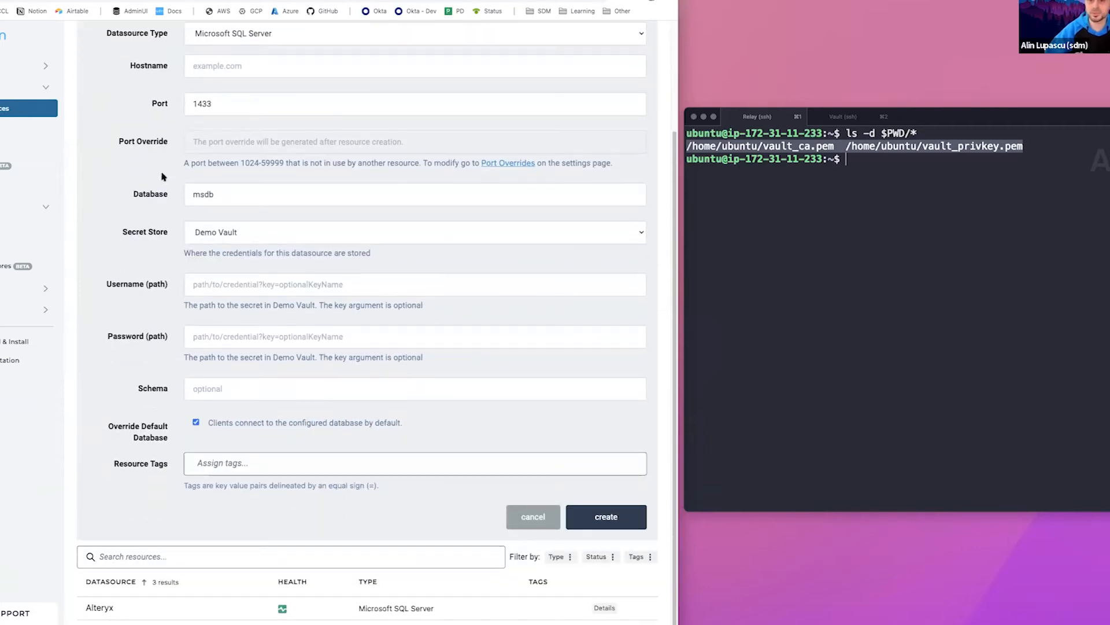
{"action": "key", "text": "ctrl+Tab"}
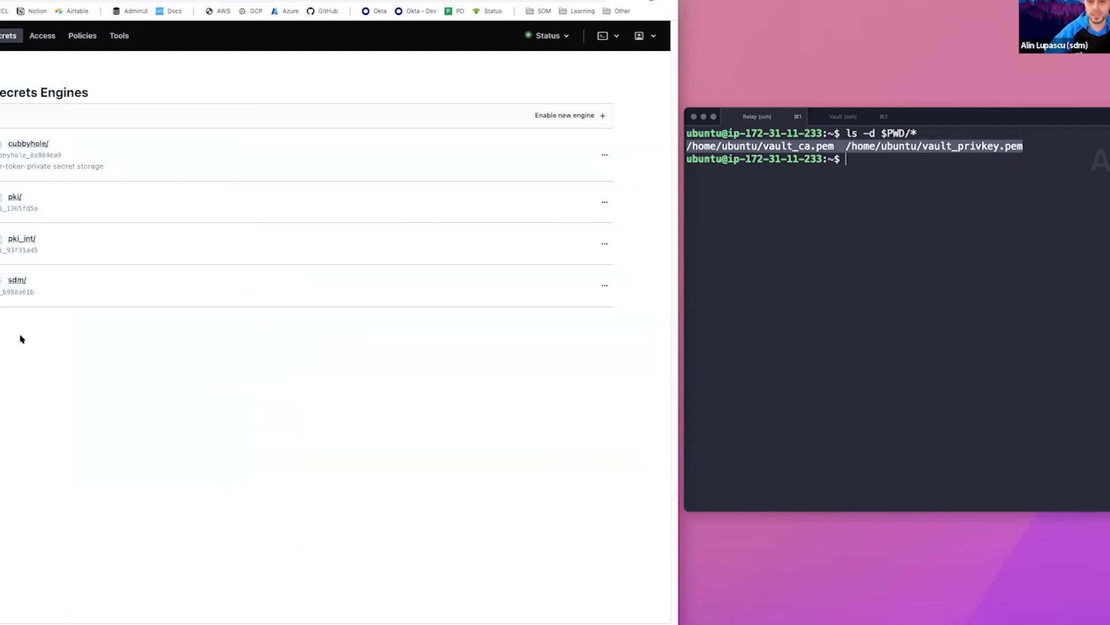
{"action": "left_click", "coordinate": [19, 283]}
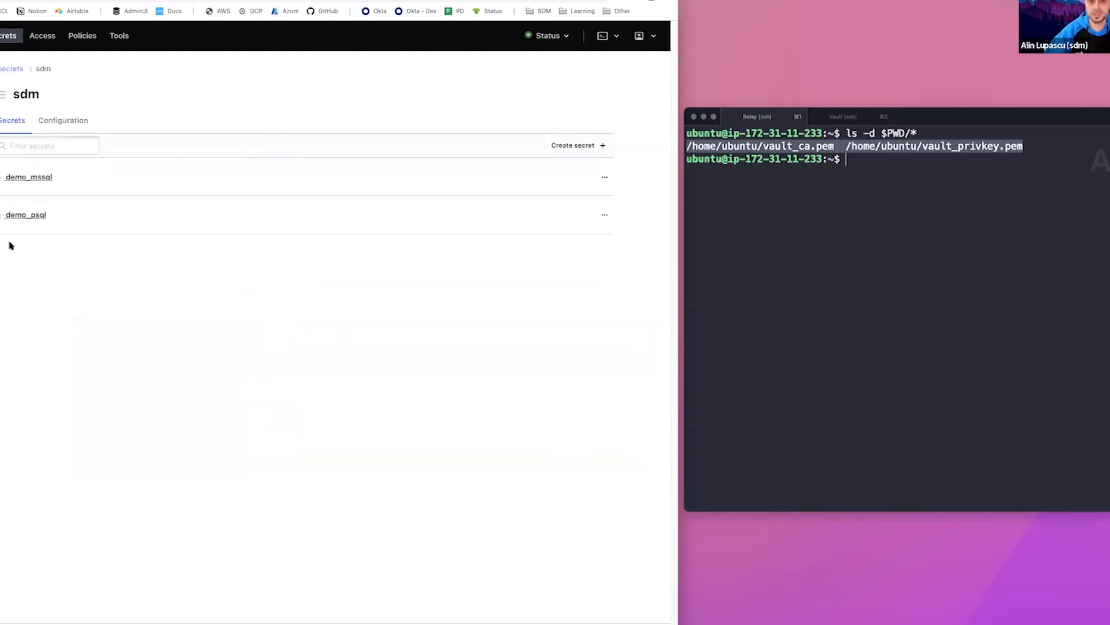
{"action": "left_click", "coordinate": [32, 181]}
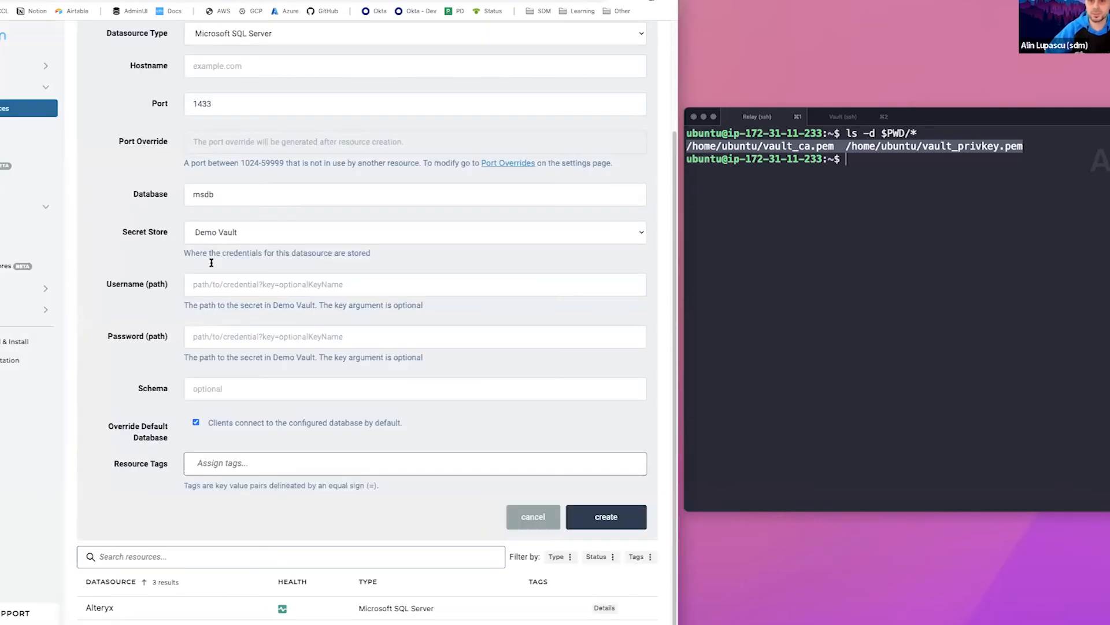
Return to the datasource form and set the username path to sdm/demo_mssql?key=username
{"action": "left_click", "coordinate": [218, 285]}
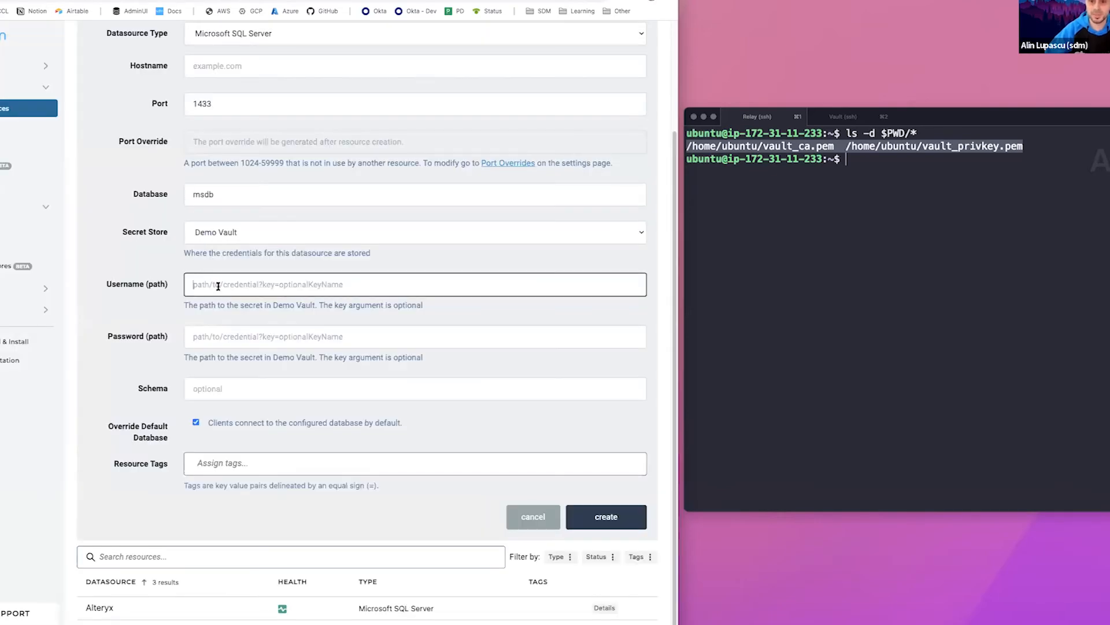
{"action": "type", "text": "sdm/demo_mssql?key=username"}
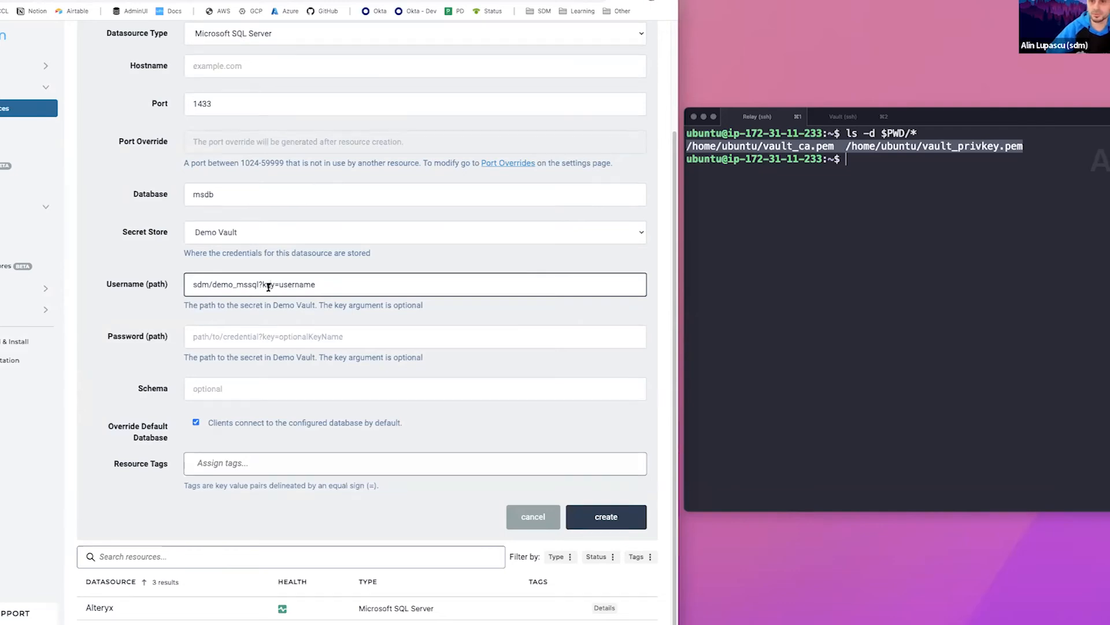
Copy the username path into the password path and change its key so it reads sdm/demo_mssql?key=password
{"action": "key", "text": "super+a"}
{"action": "key", "text": "super+c"}
{"action": "left_click", "coordinate": [264, 334]}
{"action": "key", "text": "super+v"}
{"action": "double_click", "coordinate": [306, 337]}
{"action": "type", "text": "password"}
{"action": "scroll", "coordinate": [456, 415], "scroll_direction": "up", "scroll_amount": 1}
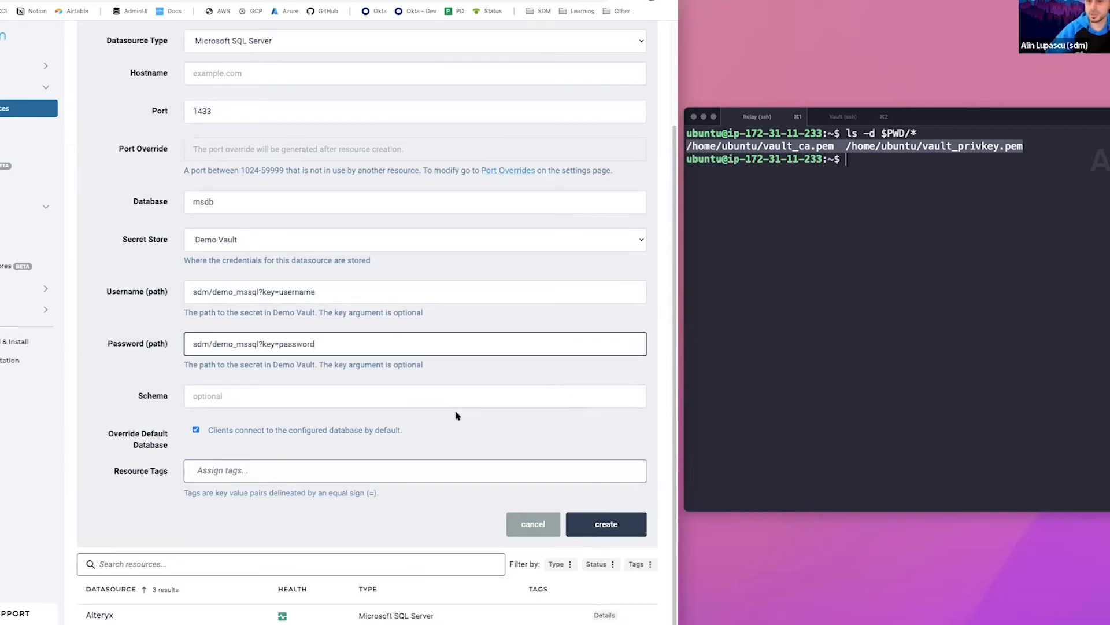
Try to create the datasource, and set its missing hostname to 192.168.0.33
{"action": "scroll", "coordinate": [456, 415], "scroll_direction": "down", "scroll_amount": 2}
{"action": "left_click", "coordinate": [585, 502]}
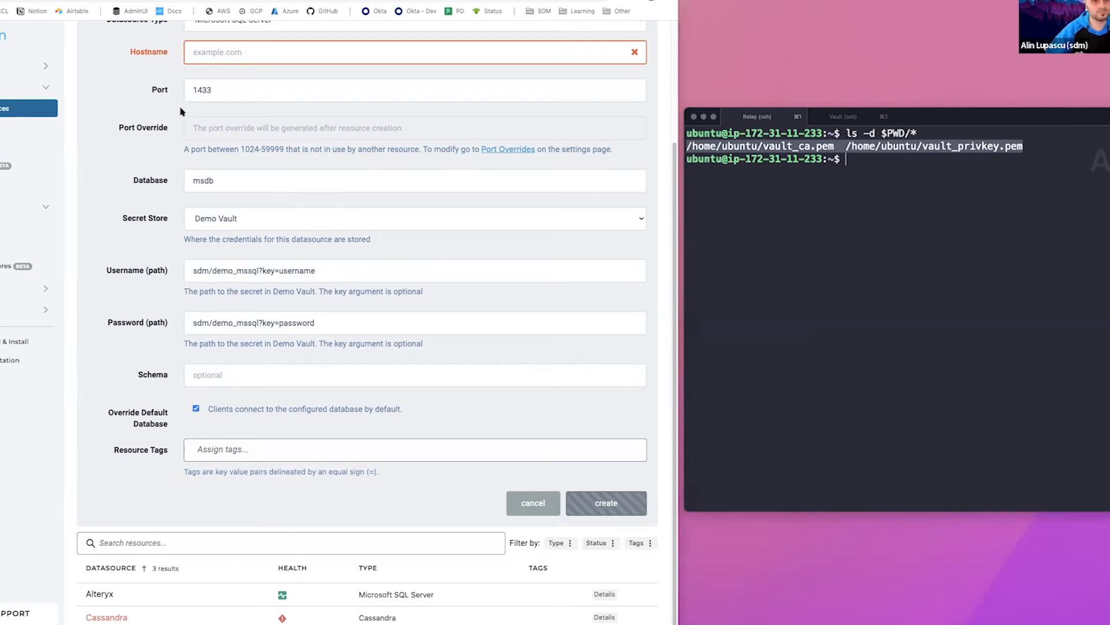
{"action": "left_click", "coordinate": [202, 56]}
{"action": "key", "text": "super+v"}
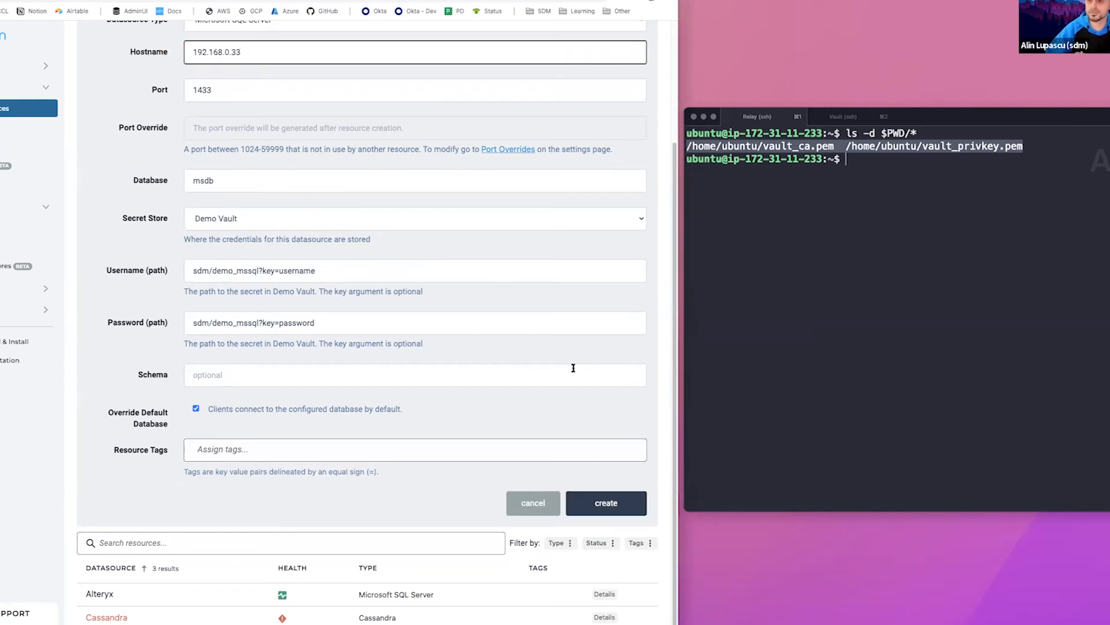
Create the Demo MS SQL datasource and review its relay diagnostics before returning to the datasource list
{"action": "left_click", "coordinate": [606, 502]}
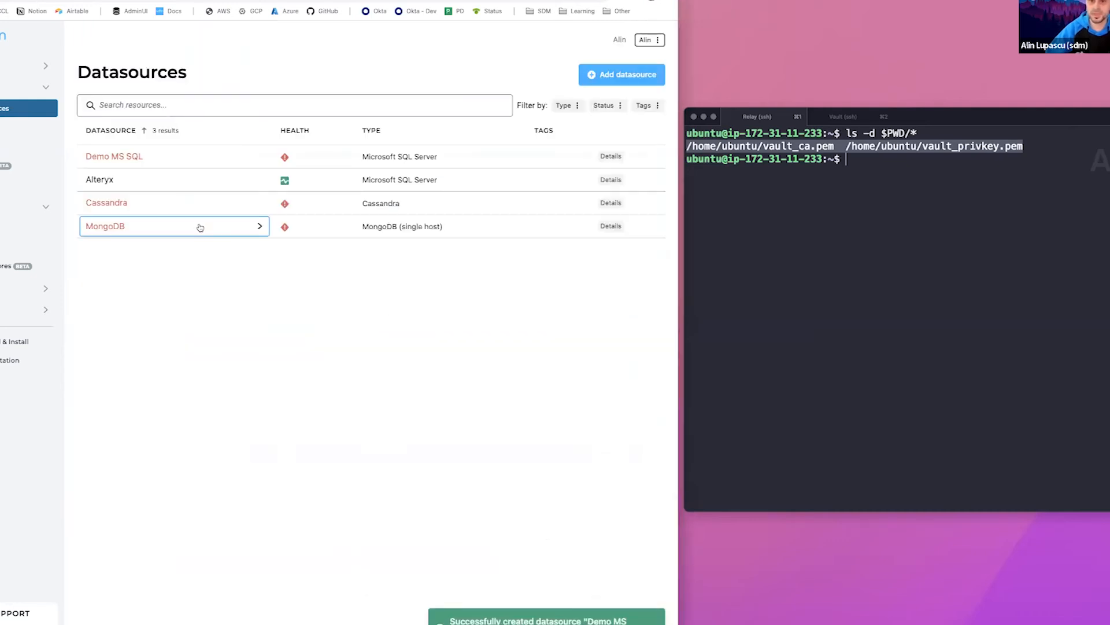
{"action": "left_click", "coordinate": [181, 162]}
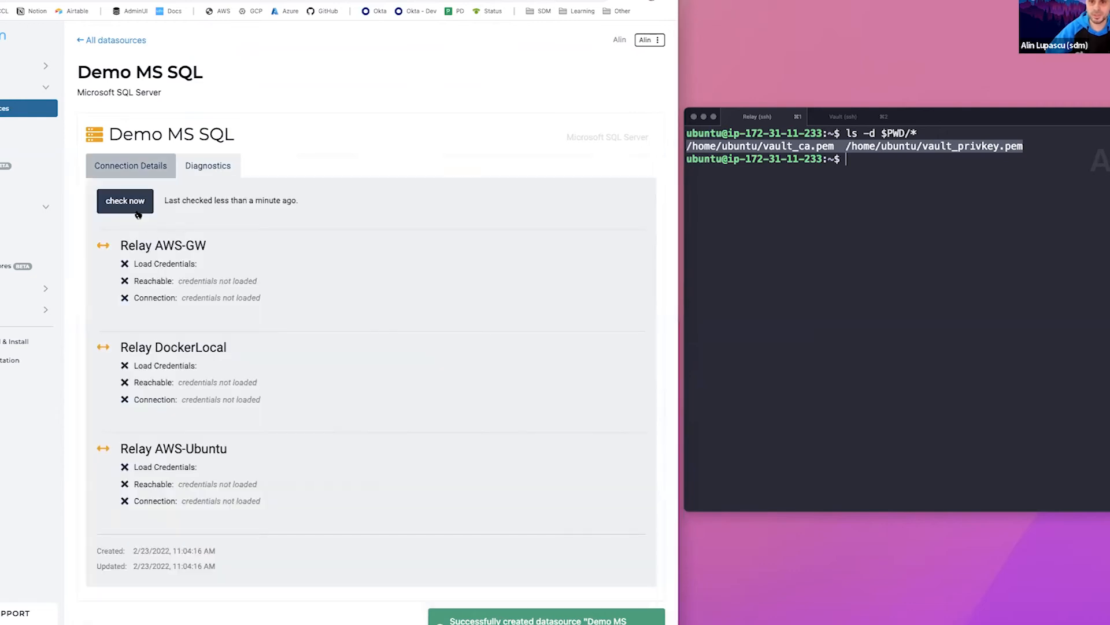
{"action": "left_click", "coordinate": [133, 206]}
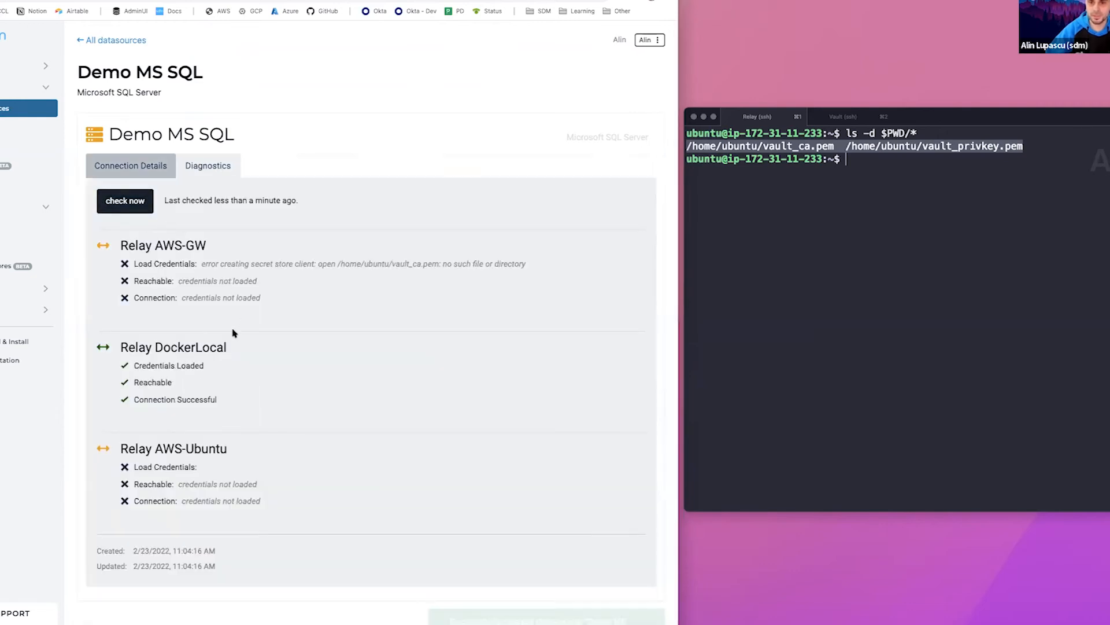
{"action": "left_click_drag", "start_coordinate": [217, 403], "coordinate": [155, 360]}
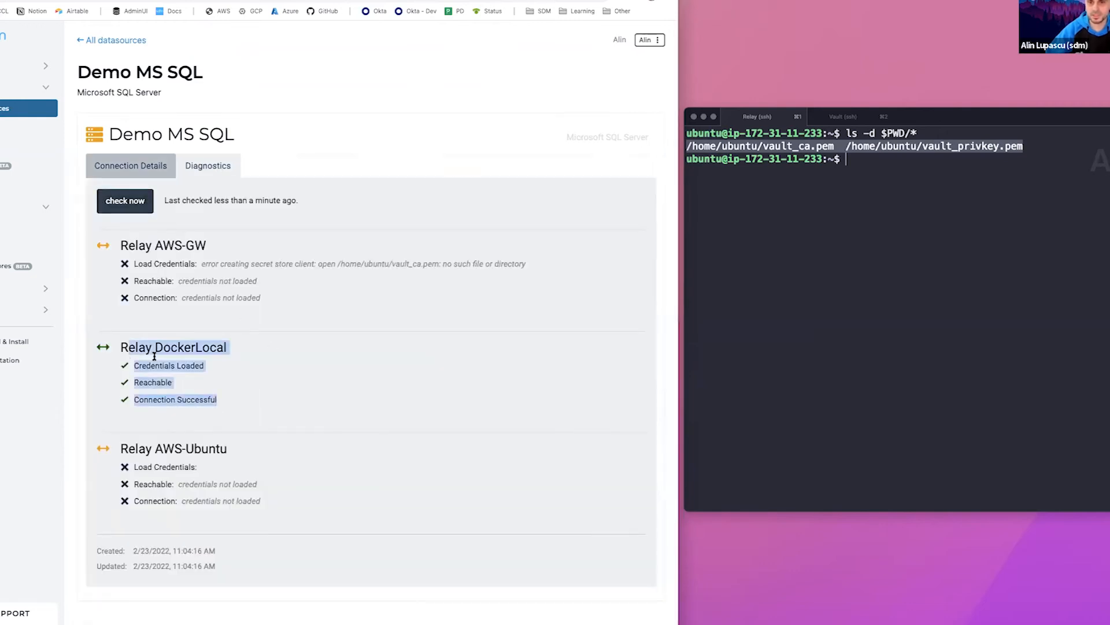
{"action": "left_click", "coordinate": [168, 336]}
{"action": "left_click", "coordinate": [122, 43]}
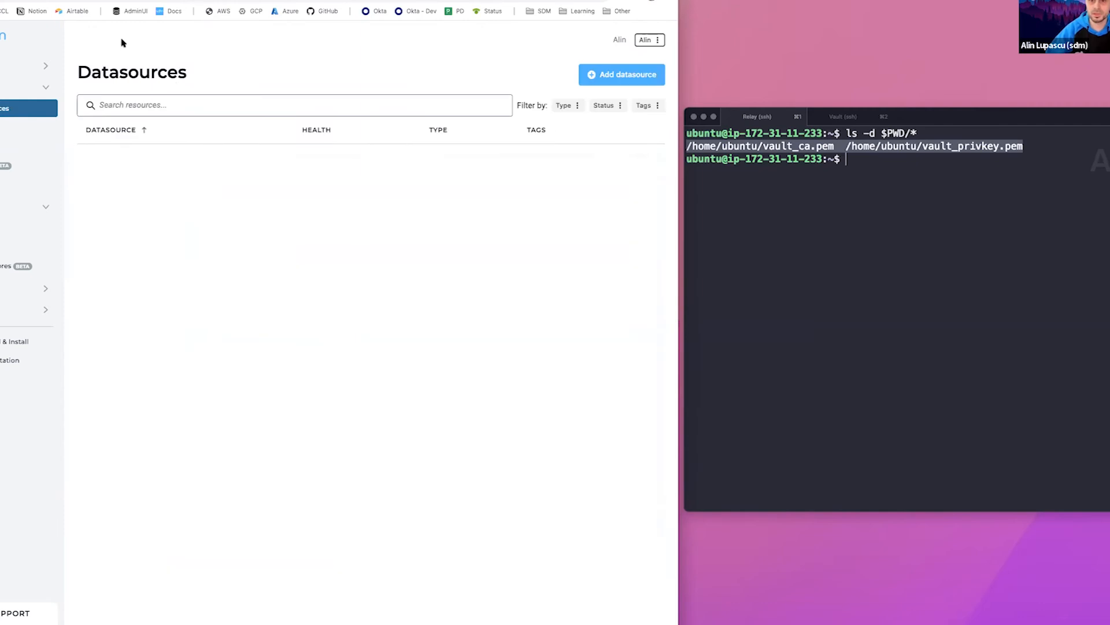
{"action": "left_click", "coordinate": [186, 296]}
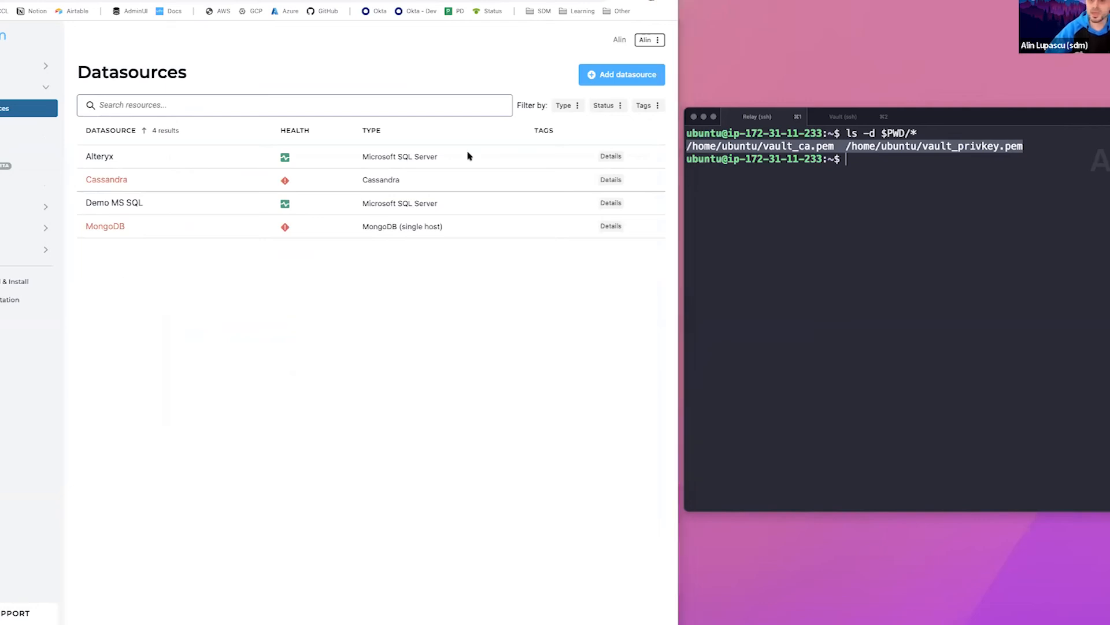
Start a new datasource named Demo PSQL with PostgreSQL as its type
{"action": "left_click", "coordinate": [619, 78]}
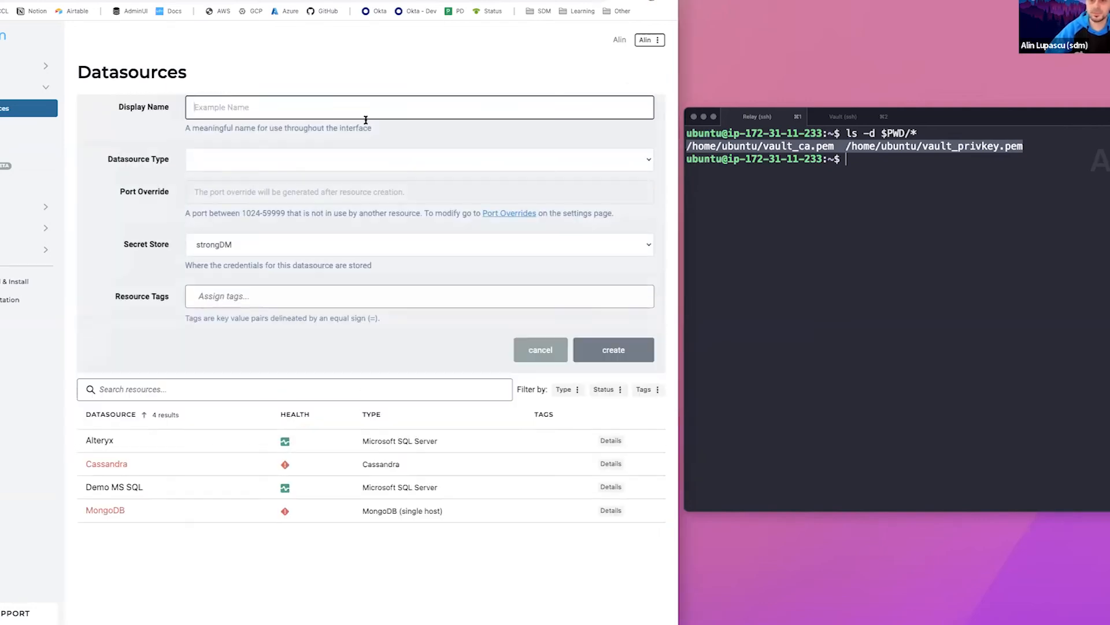
{"action": "left_click", "coordinate": [330, 117]}
{"action": "type", "text": "Demo PSQL"}
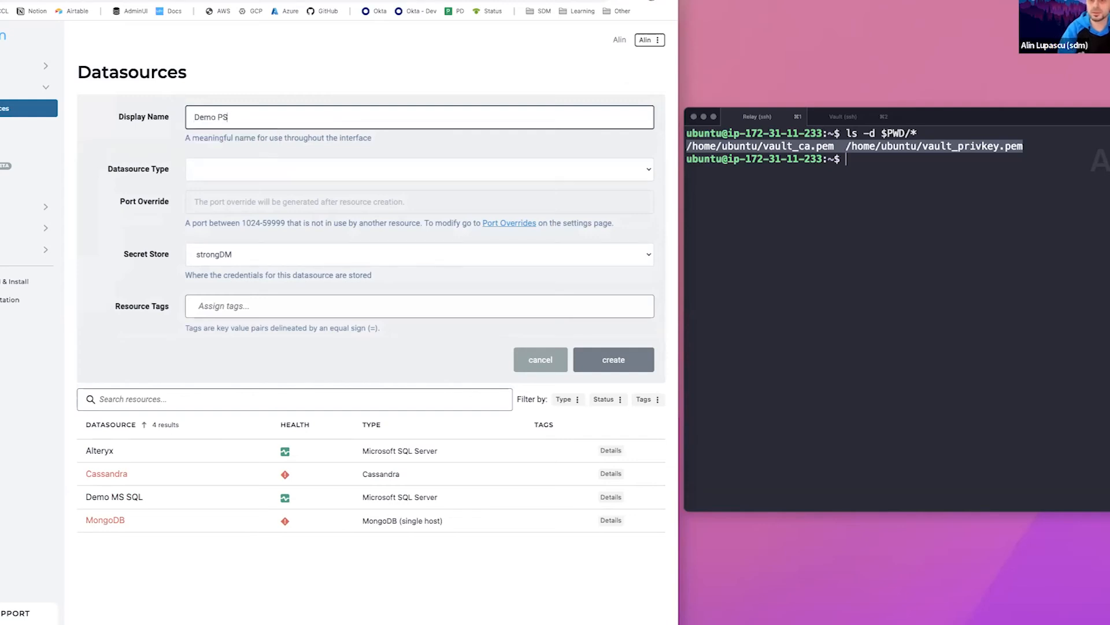
{"action": "left_click", "coordinate": [326, 170]}
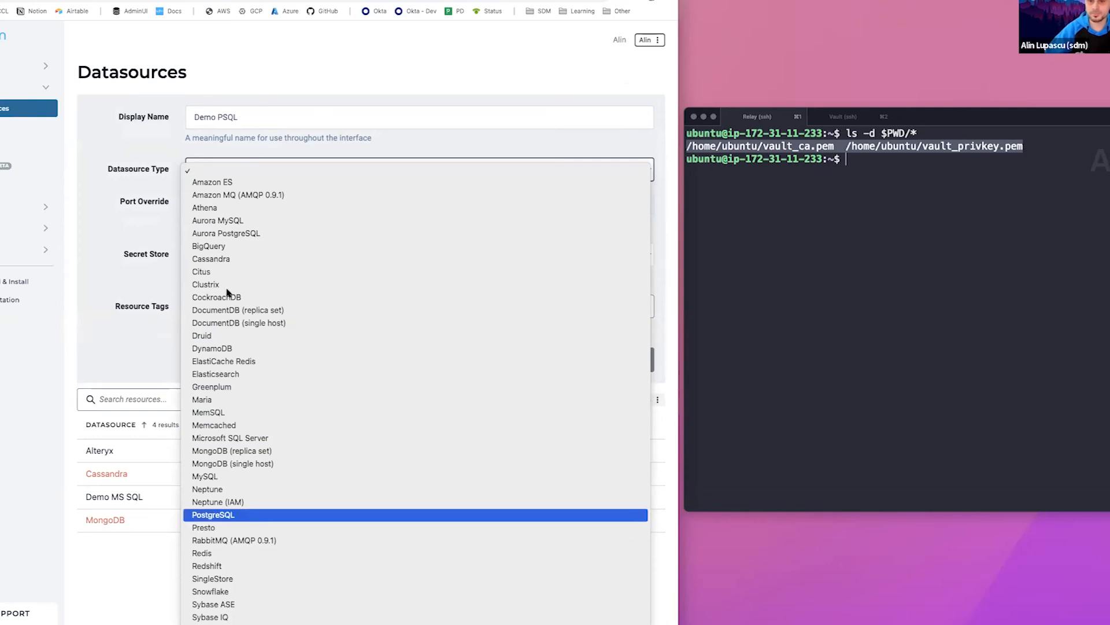
{"action": "left_click", "coordinate": [253, 516]}
Paste 172.31.26.254 as the PostgreSQL datasource's hostname and set its port to 5433
{"action": "left_click", "coordinate": [237, 203]}
{"action": "key", "text": "super+Tab"}
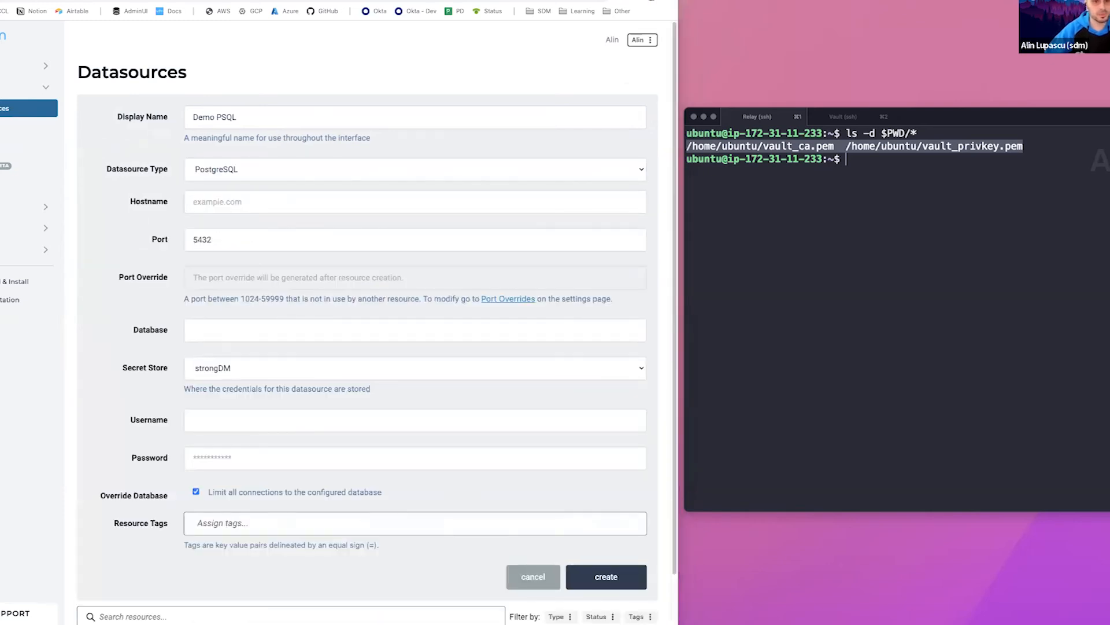
{"action": "left_click", "coordinate": [238, 202]}
{"action": "key", "text": "super+v"}
{"action": "left_click", "coordinate": [245, 236]}
{"action": "key", "text": "BackSpace"}
{"action": "type", "text": "3"}
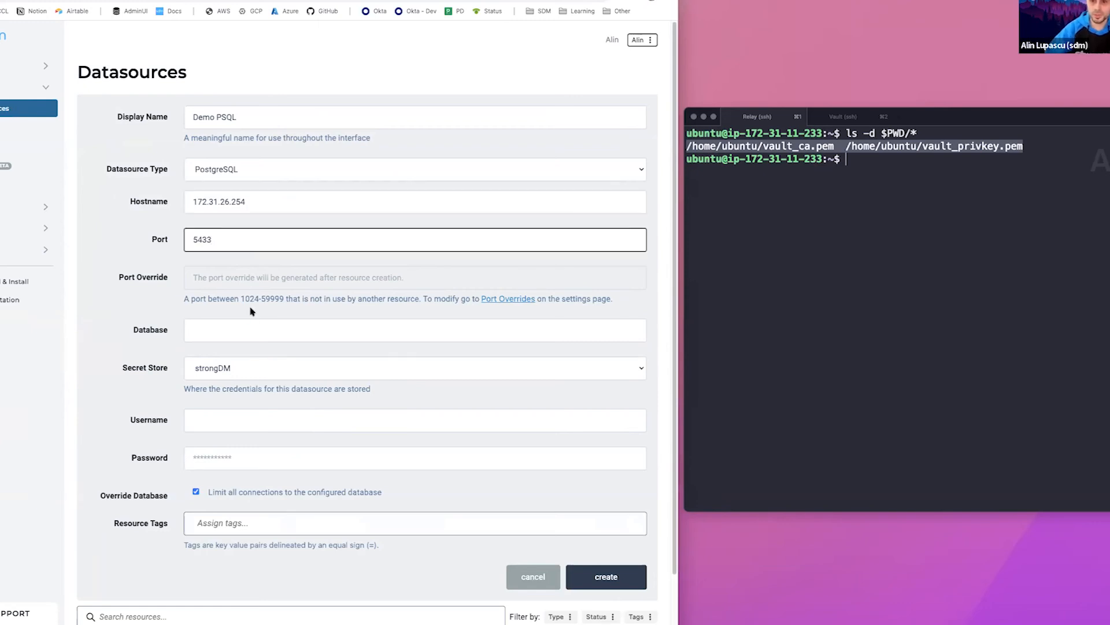
Set the database to dvdrental and choose Demo Vault as the secret store
{"action": "left_click", "coordinate": [248, 329]}
{"action": "type", "text": "dvd"}
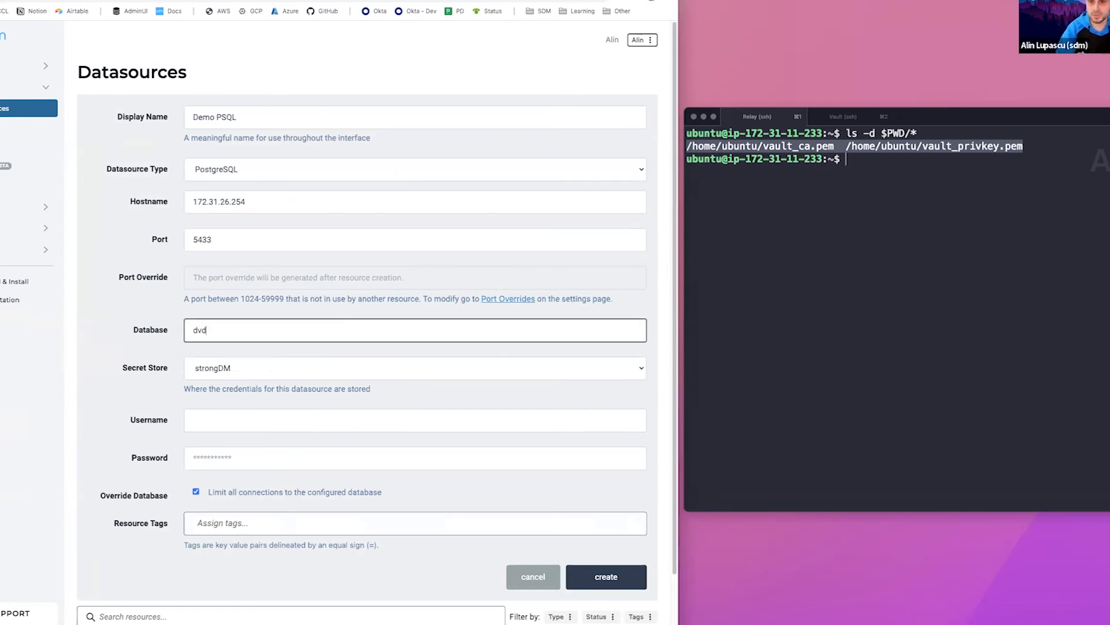
{"action": "left_click", "coordinate": [249, 370]}
{"action": "left_click", "coordinate": [226, 380]}
{"action": "left_click", "coordinate": [177, 402]}
{"action": "scroll", "coordinate": [162, 261], "scroll_direction": "down", "scroll_amount": 3}
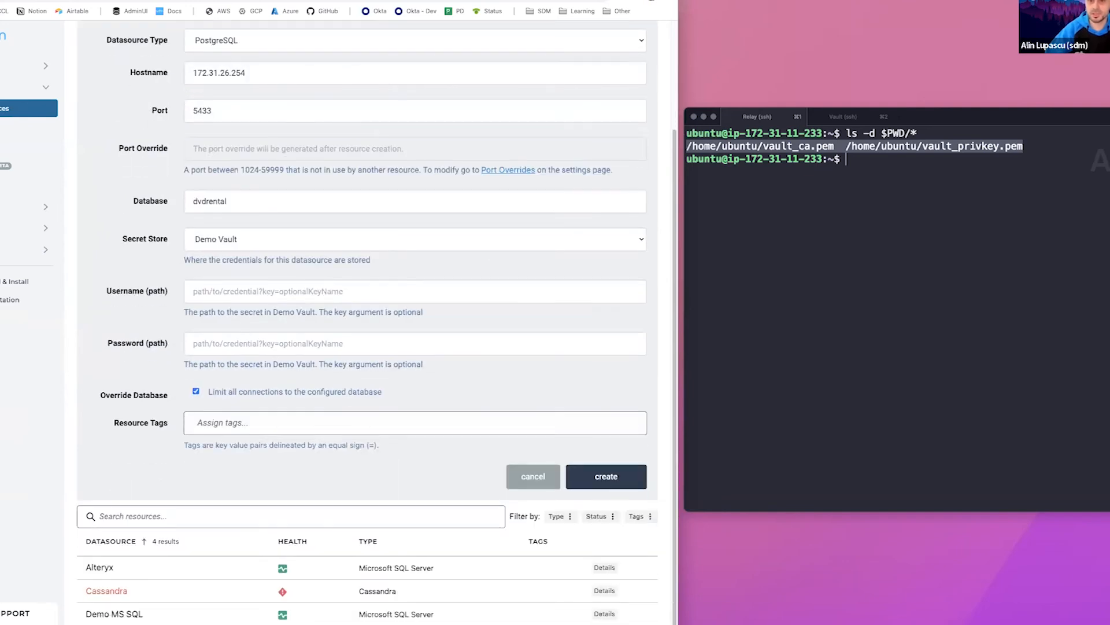
Switch to the Vault web interface and open the demo_psql secret in the sdm engine to check its keys
{"action": "left_click", "coordinate": [191, 1]}
{"action": "left_click", "coordinate": [11, 70]}
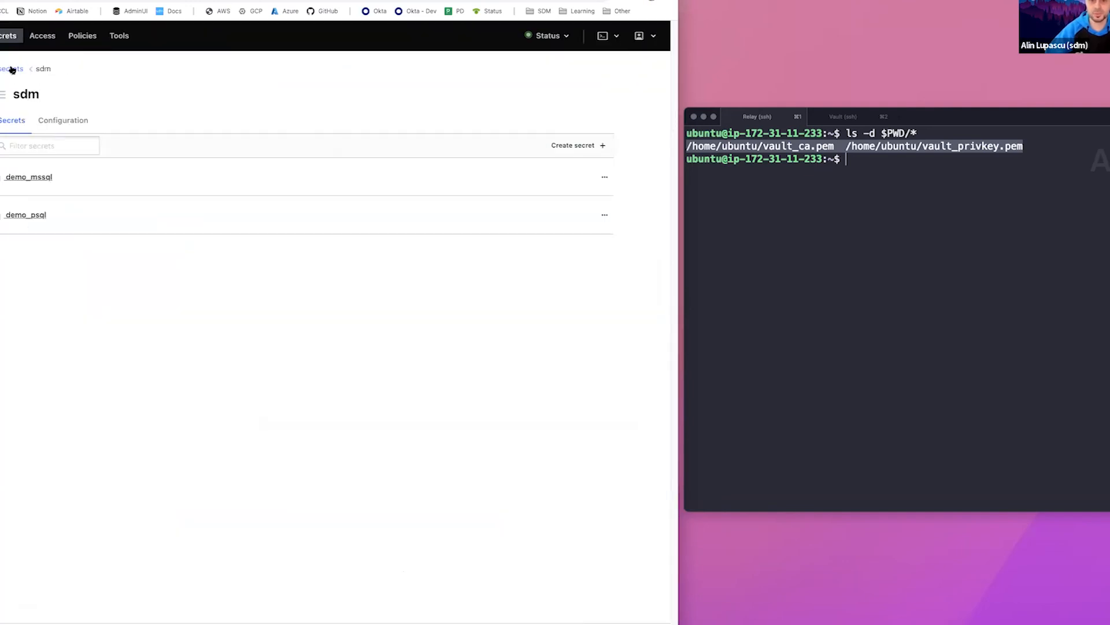
{"action": "left_click", "coordinate": [31, 218]}
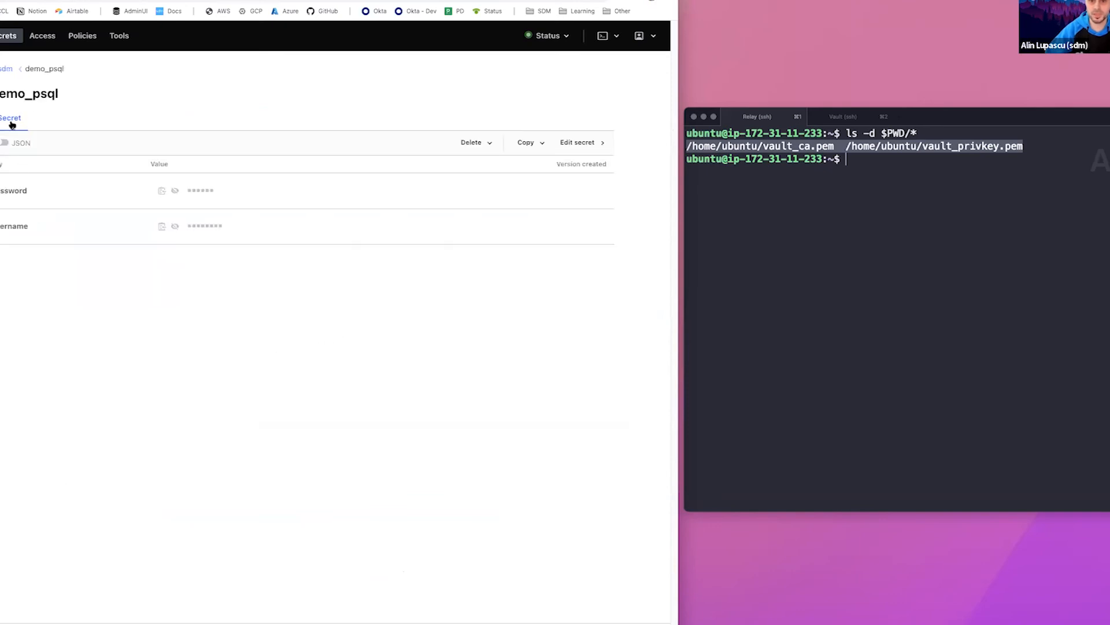
Return to the datasource form and set the username path to sdm/demo_psql?key=username
{"action": "left_click", "coordinate": [76, 0]}
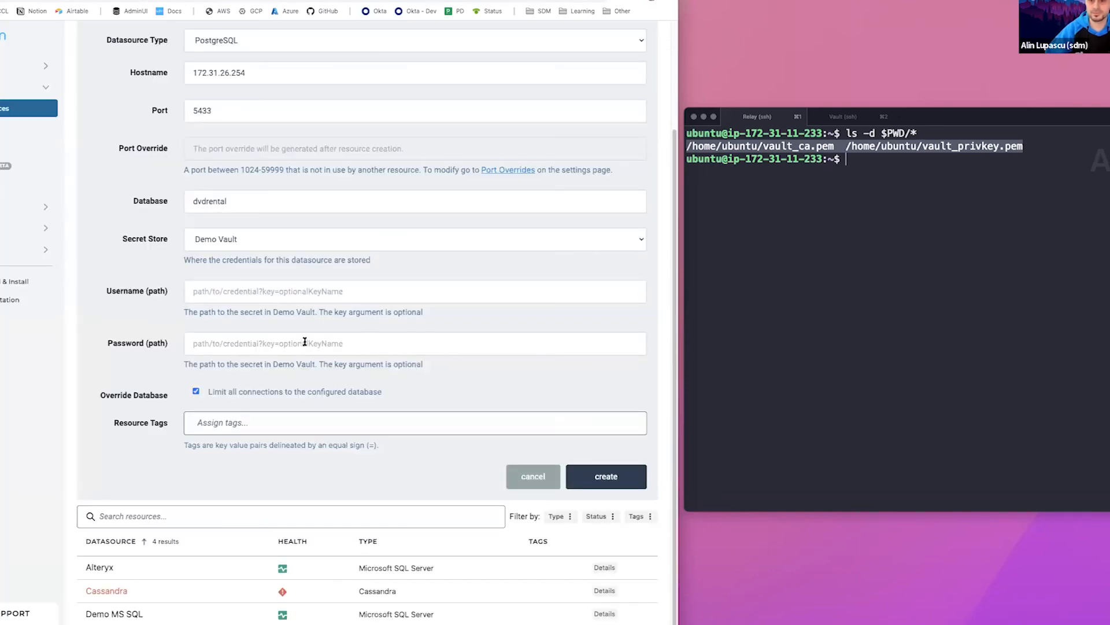
{"action": "left_click", "coordinate": [299, 293]}
{"action": "type", "text": "sdm"}
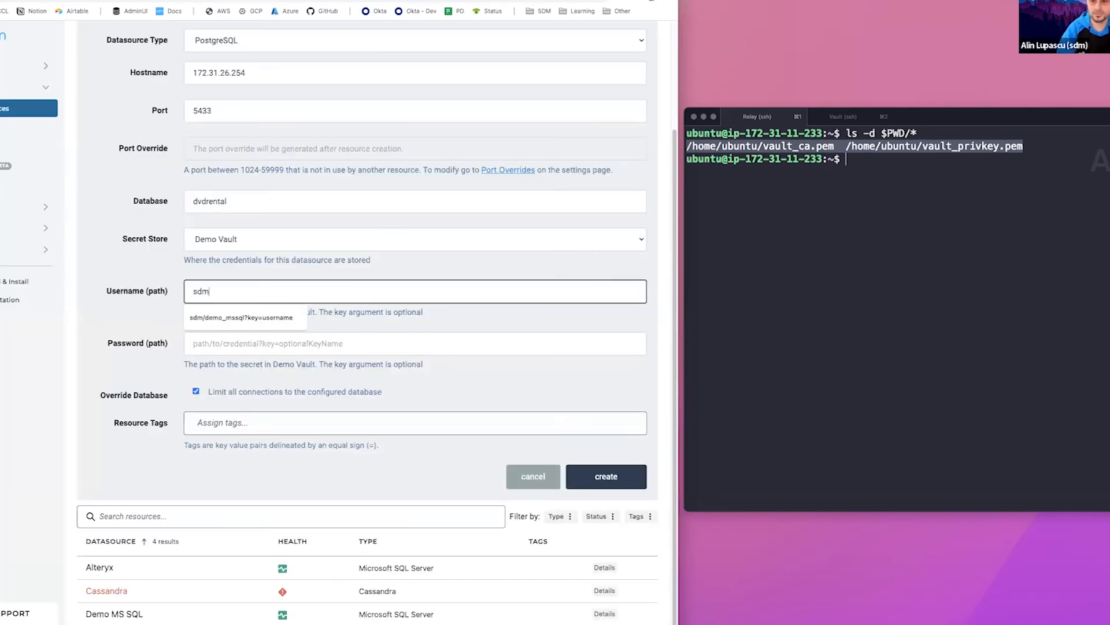
{"action": "type", "text": "/demo_psql?"}
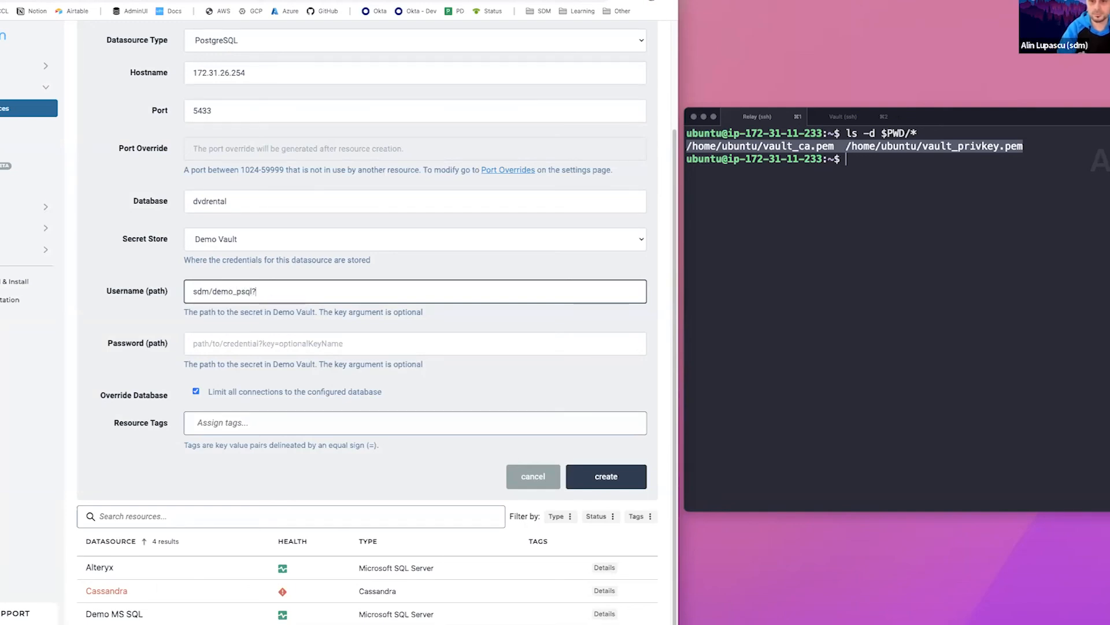
{"action": "type", "text": "key="}
Copy the username path into the password path and change its key so it reads sdm/demo_psql?key=password
{"action": "key", "text": "super+a"}
{"action": "key", "text": "super+c"}
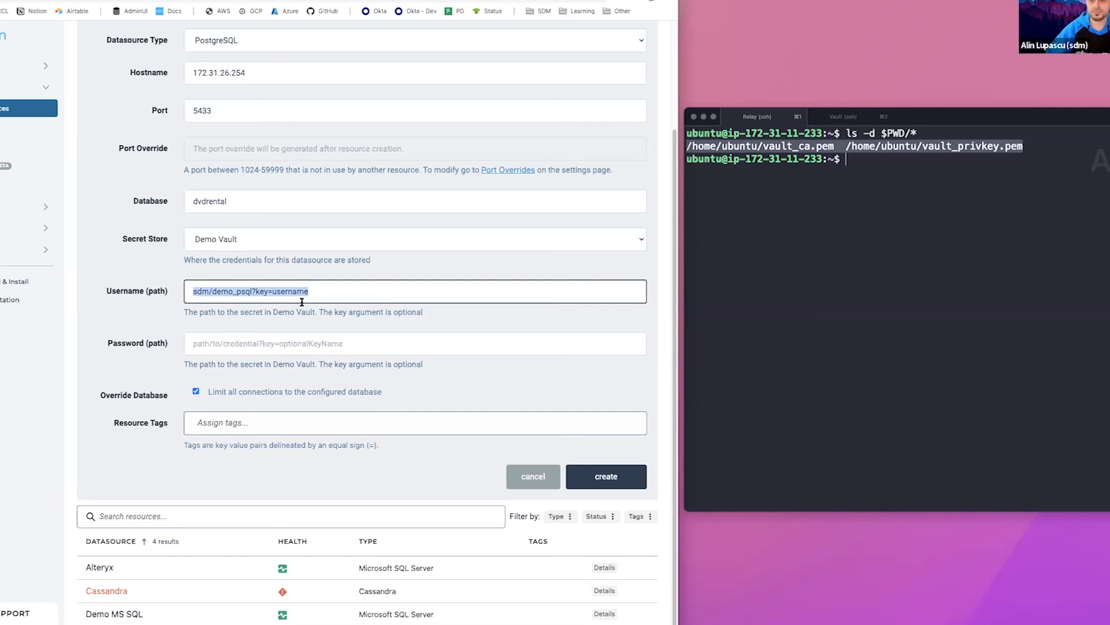
{"action": "left_click", "coordinate": [303, 346]}
{"action": "key", "text": "super+v"}
{"action": "double_click", "coordinate": [299, 345]}
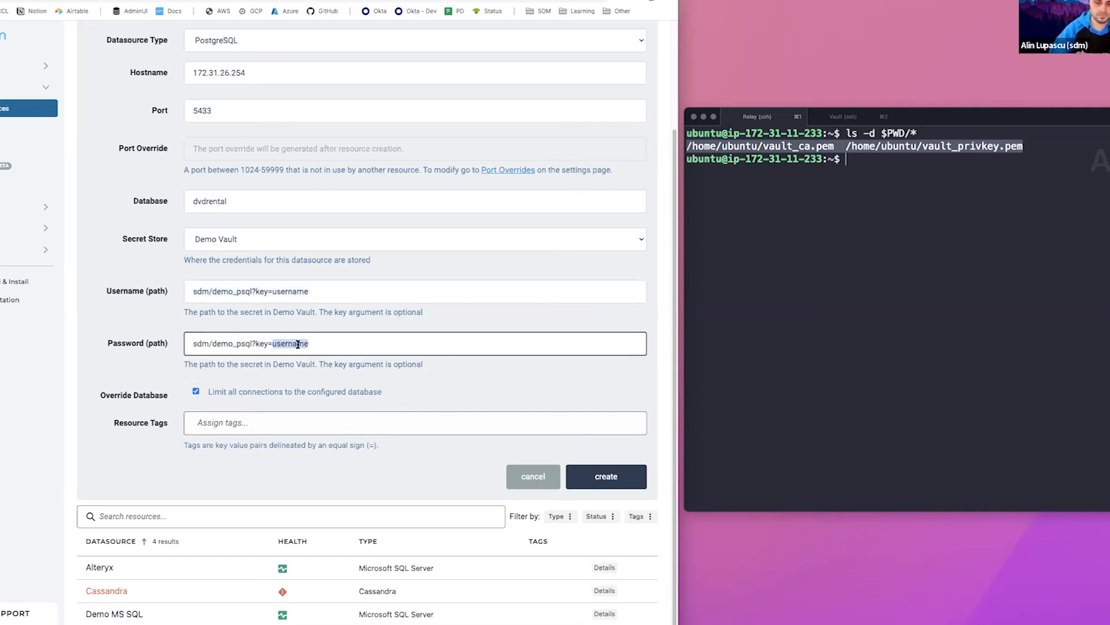
{"action": "type", "text": "password"}
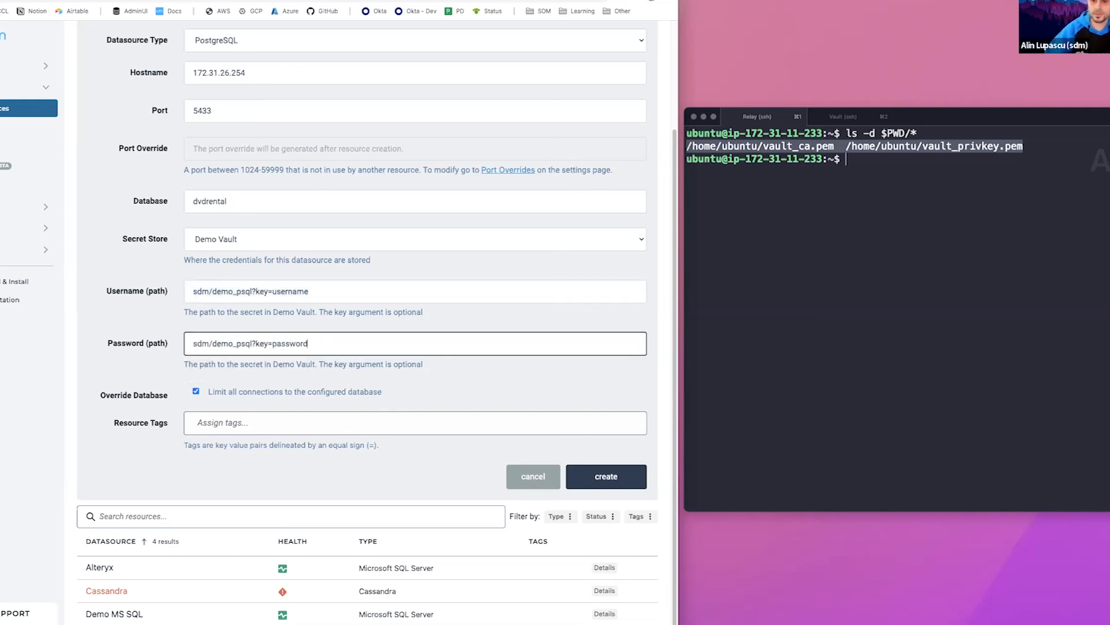
Create the Demo PSQL datasource and reload the datasource list
{"action": "left_click", "coordinate": [574, 475]}
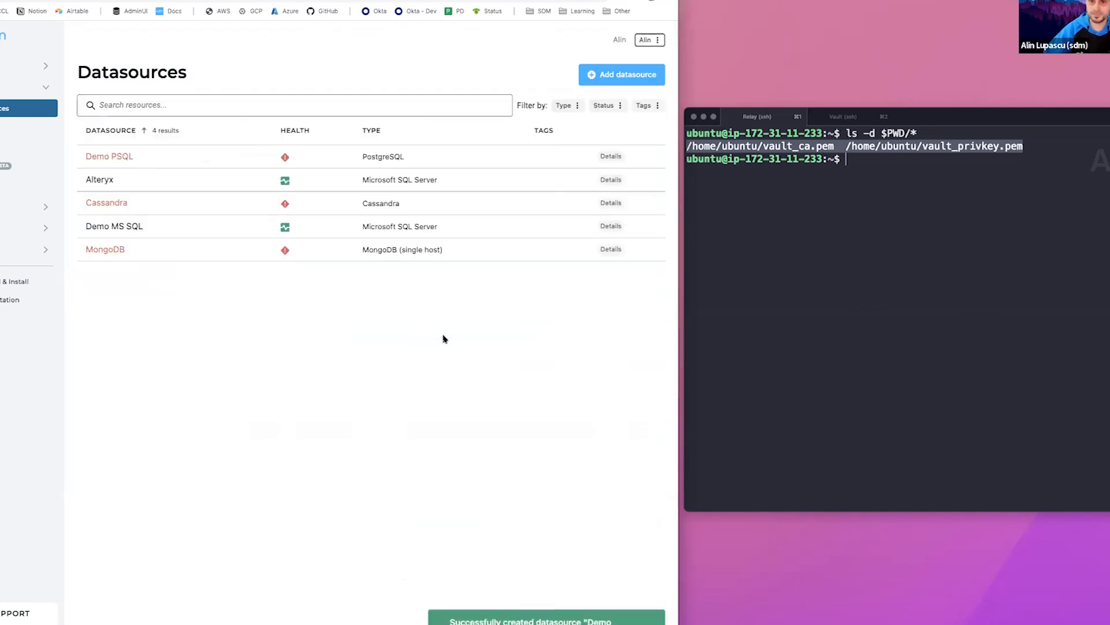
{"action": "right_click", "coordinate": [228, 300]}
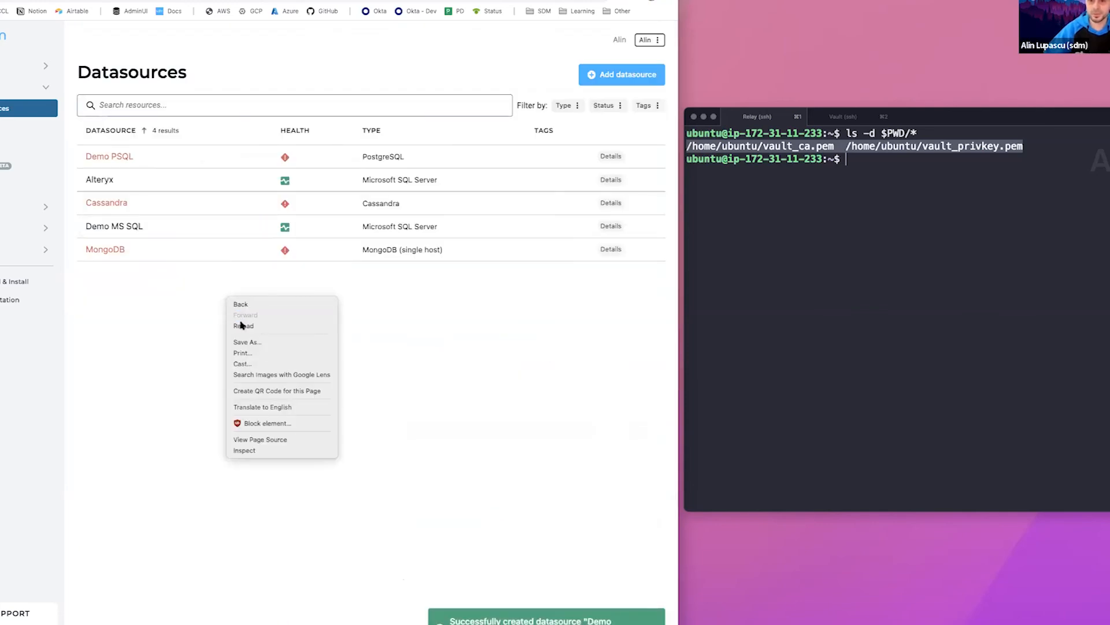
{"action": "left_click", "coordinate": [242, 326]}
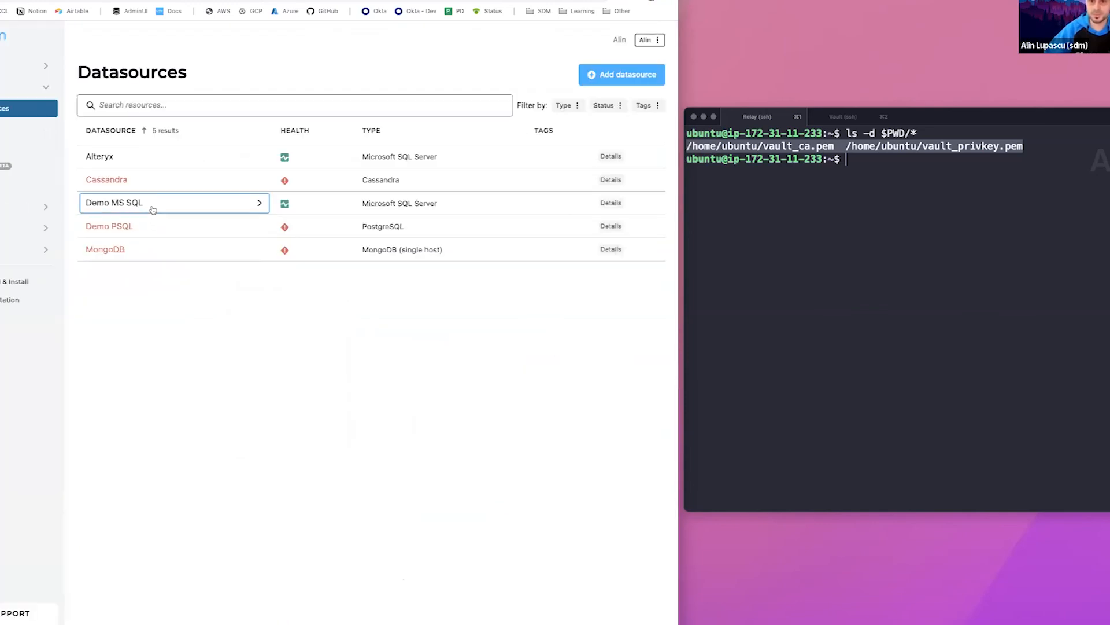
Review the relay diagnostics of the Demo PSQL datasource and return to the datasource list
{"action": "left_click", "coordinate": [154, 233]}
{"action": "left_click", "coordinate": [204, 172]}
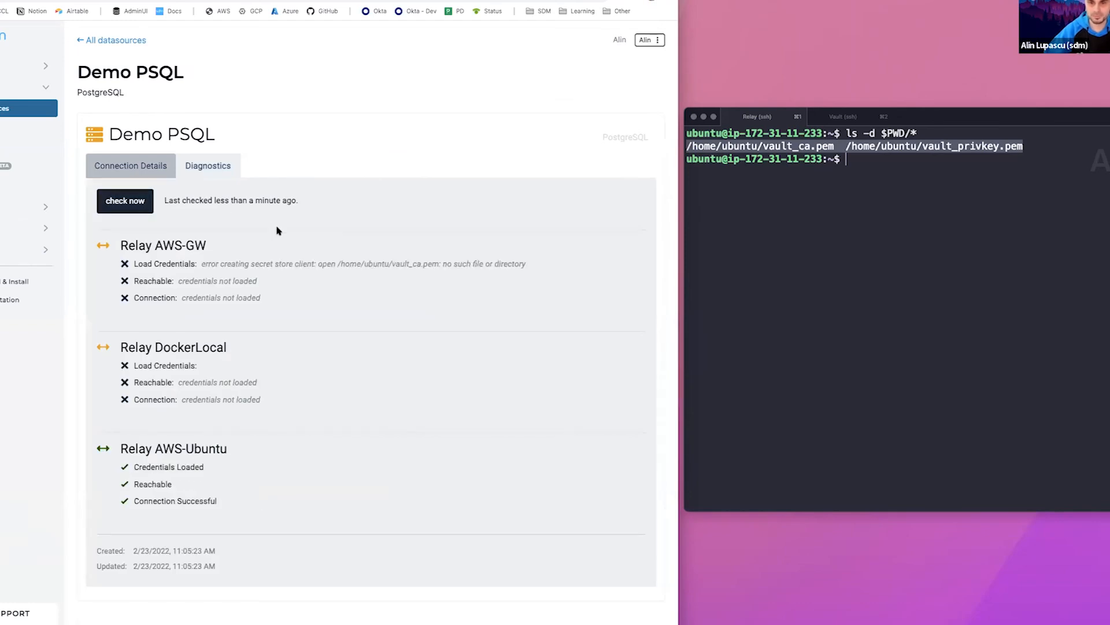
{"action": "left_click_drag", "start_coordinate": [222, 506], "coordinate": [156, 441]}
{"action": "left_click", "coordinate": [156, 441]}
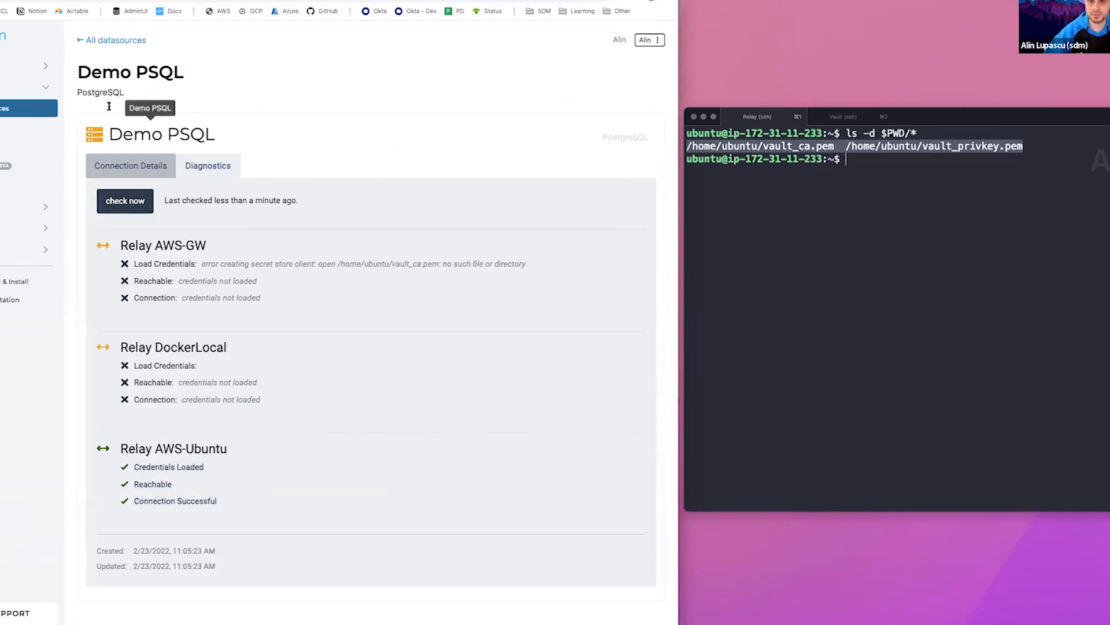
{"action": "left_click", "coordinate": [115, 40]}
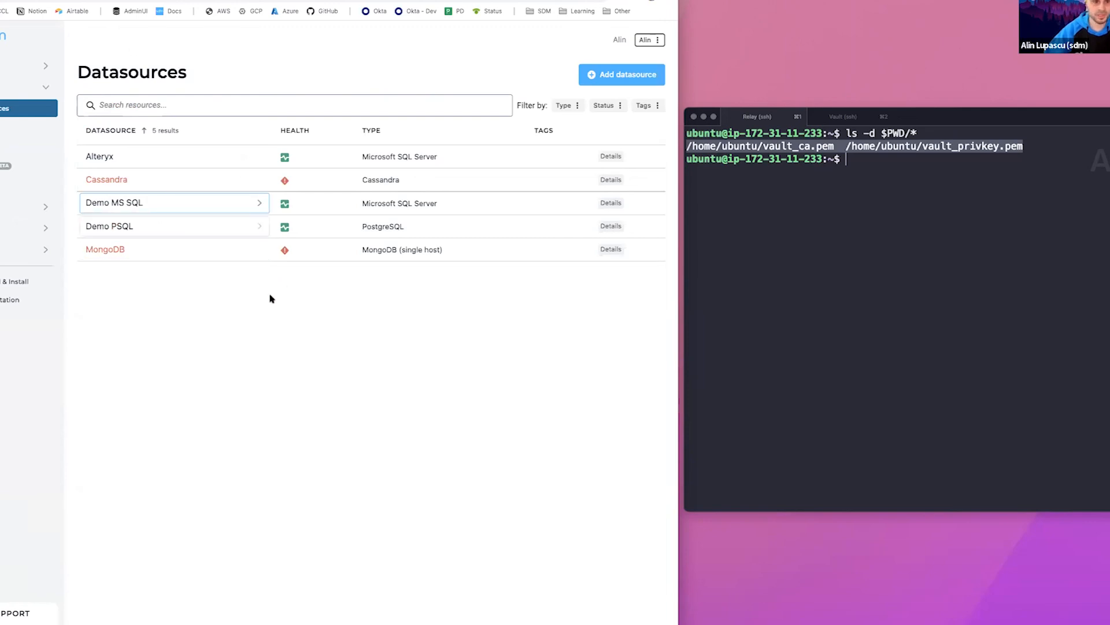